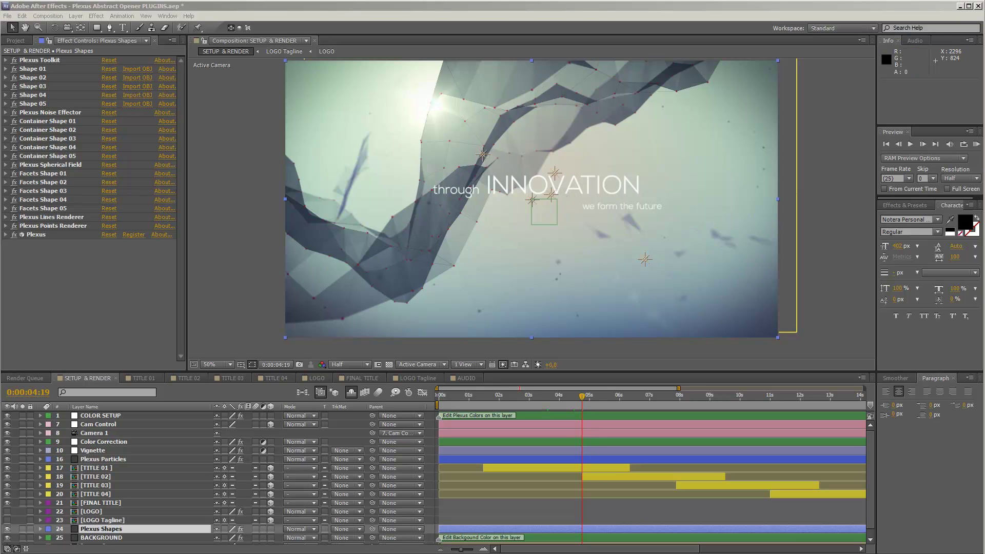
Step: Review the contents of the Plexus Abstract Opener folder, including the PLUGINS and NOPLUGINS project files
drag(984, 154, 371, 79)
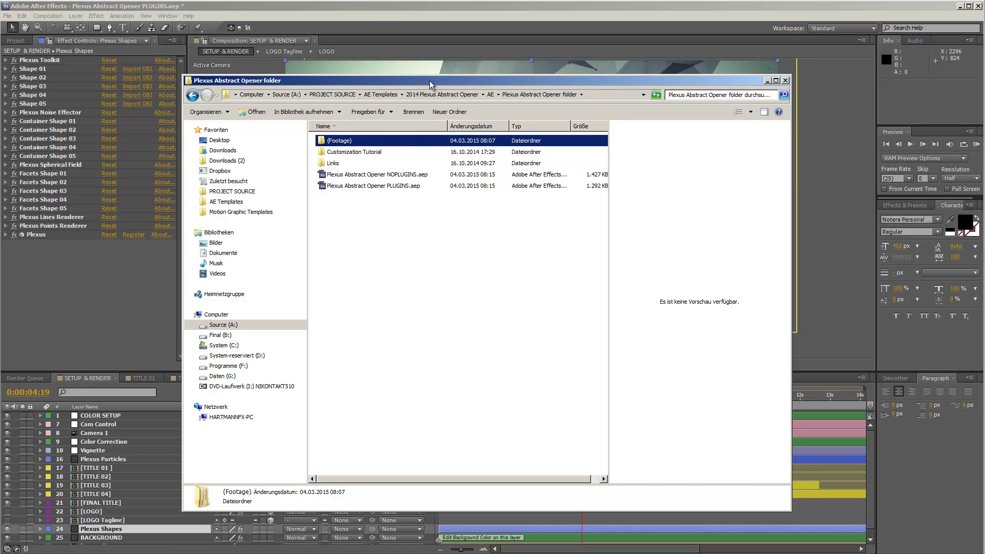
drag(438, 81, 984, 154)
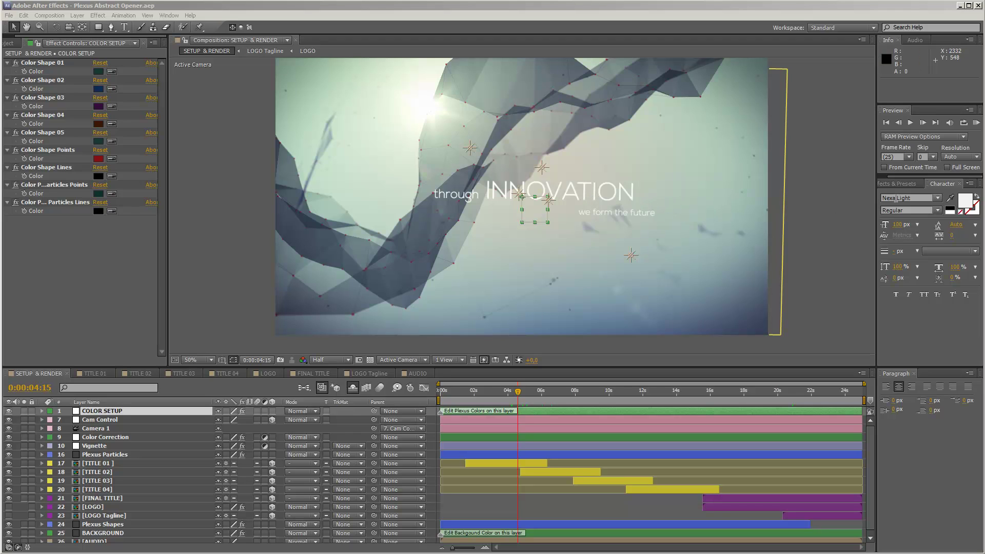
Step: Check the installed fonts for Nexa Light and look in the project's Links folder for the Nexa font download link
click(937, 198)
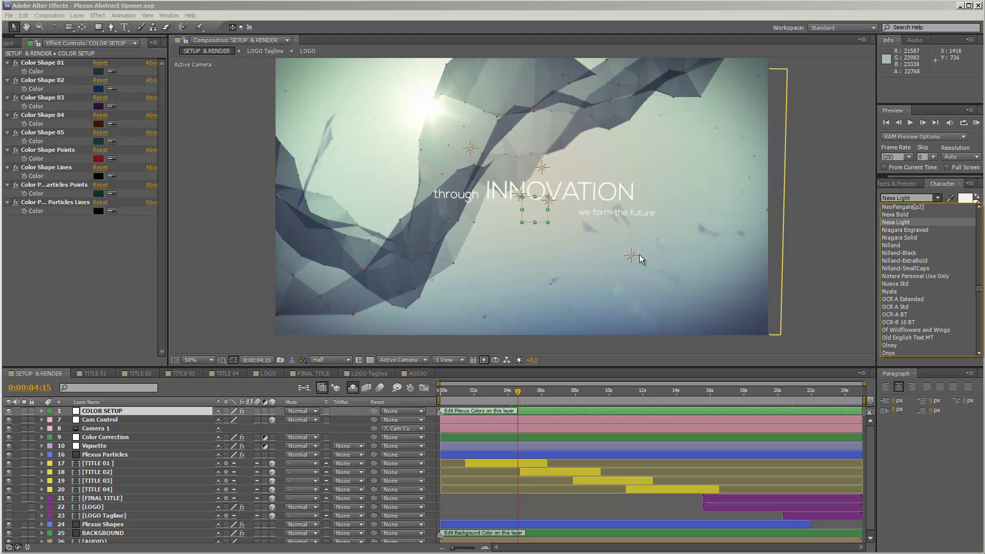
click(639, 257)
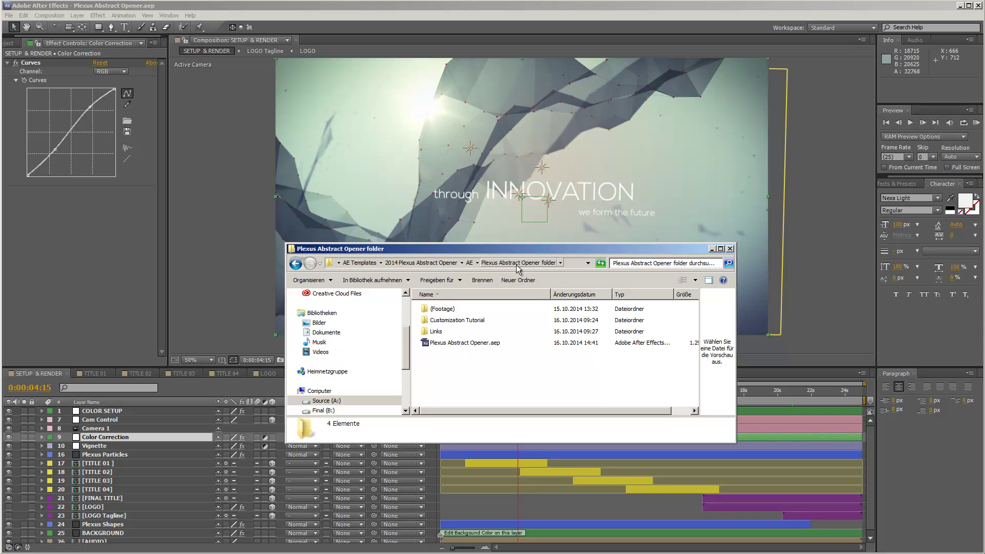
click(436, 333)
double_click(437, 333)
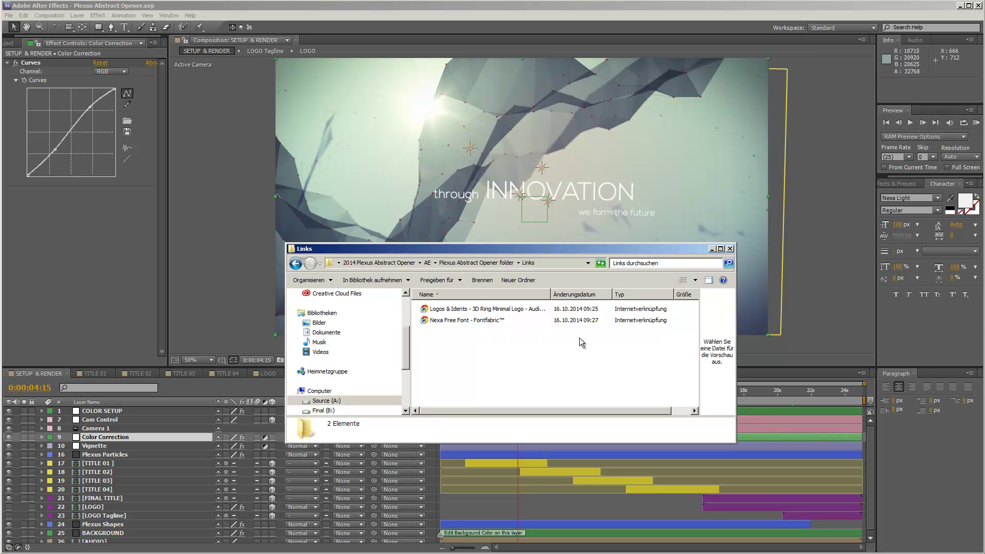
click(711, 248)
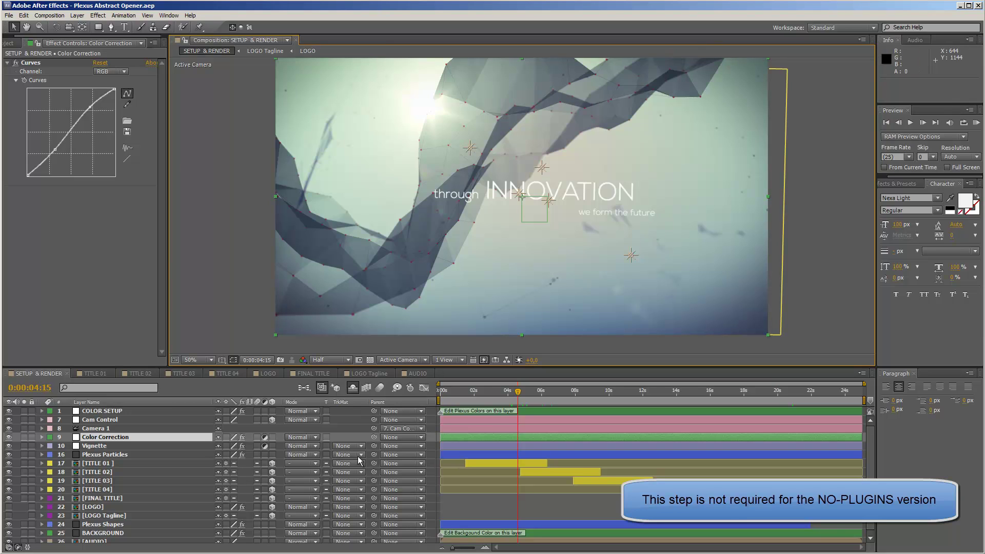
Step: Start an OBJ import for Shape 01 on the Plexus Shapes layer and open its file browser
click(102, 524)
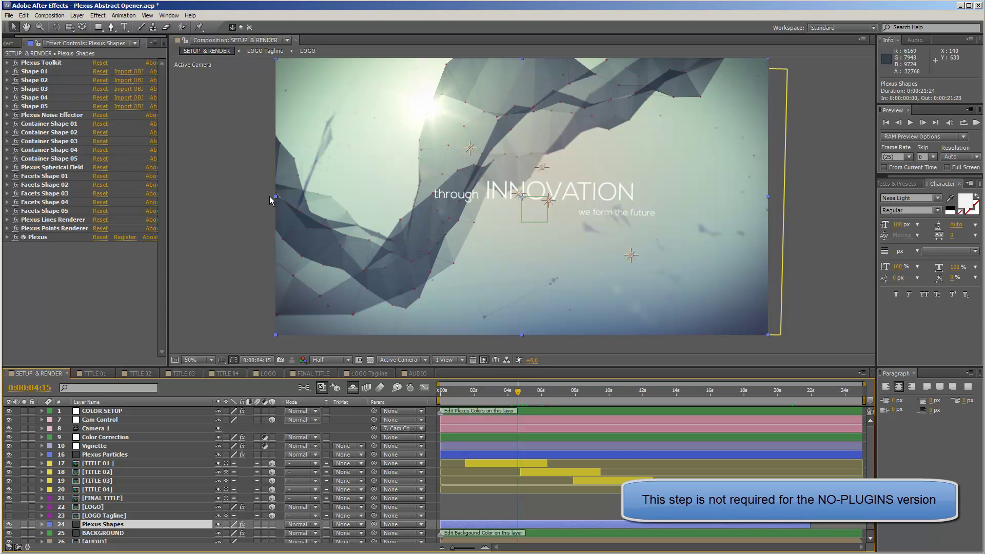
click(130, 72)
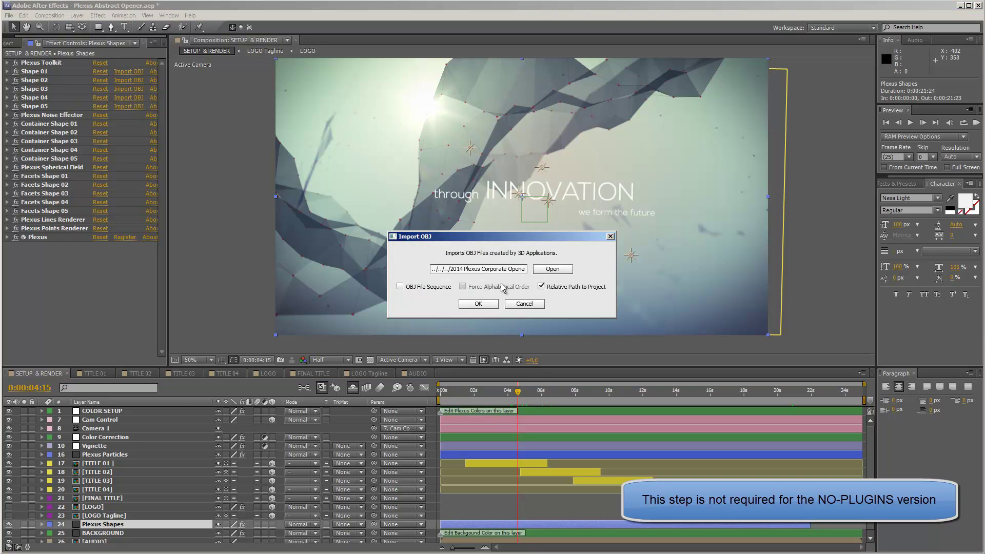
click(552, 269)
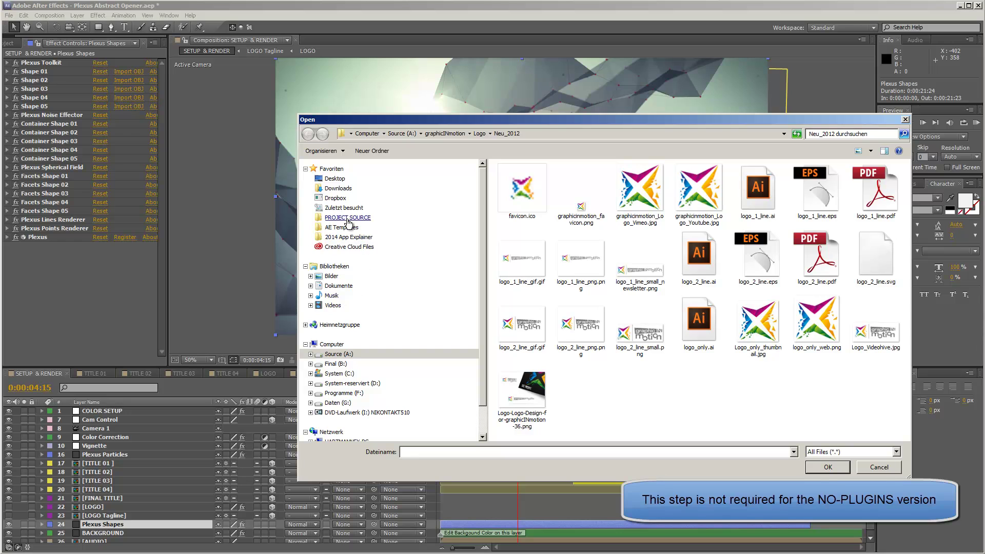
Step: Browse to the (Footage) OBJ folder of the 2014 Plexus Abstract Opener template and cancel the Shape 01 import
click(341, 227)
click(555, 293)
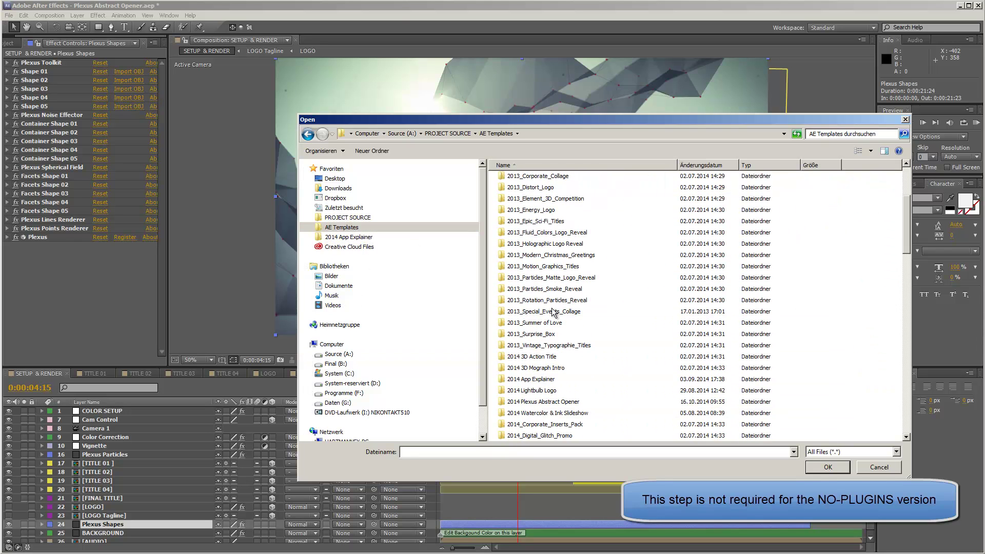
scroll(551, 312, down, 7)
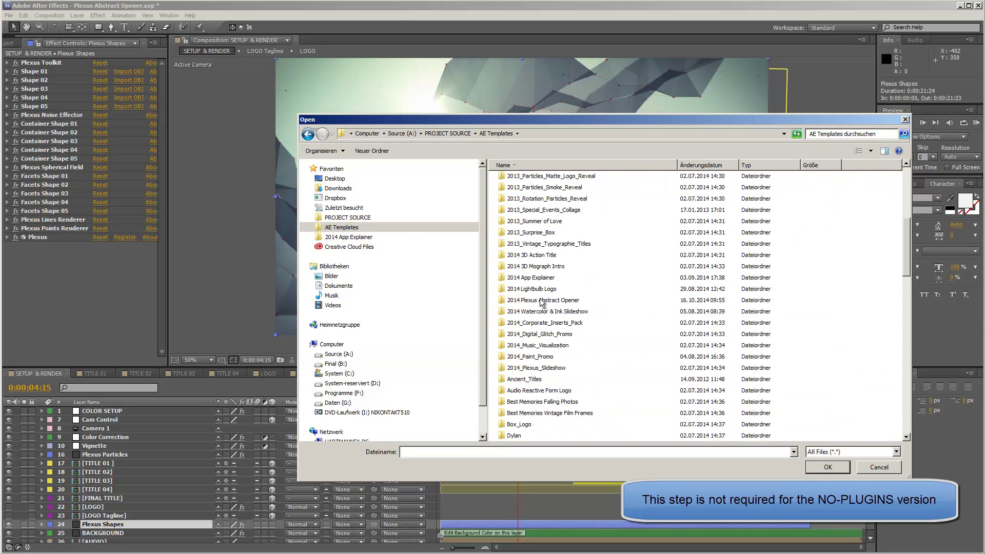
double_click(542, 300)
click(515, 182)
double_click(514, 180)
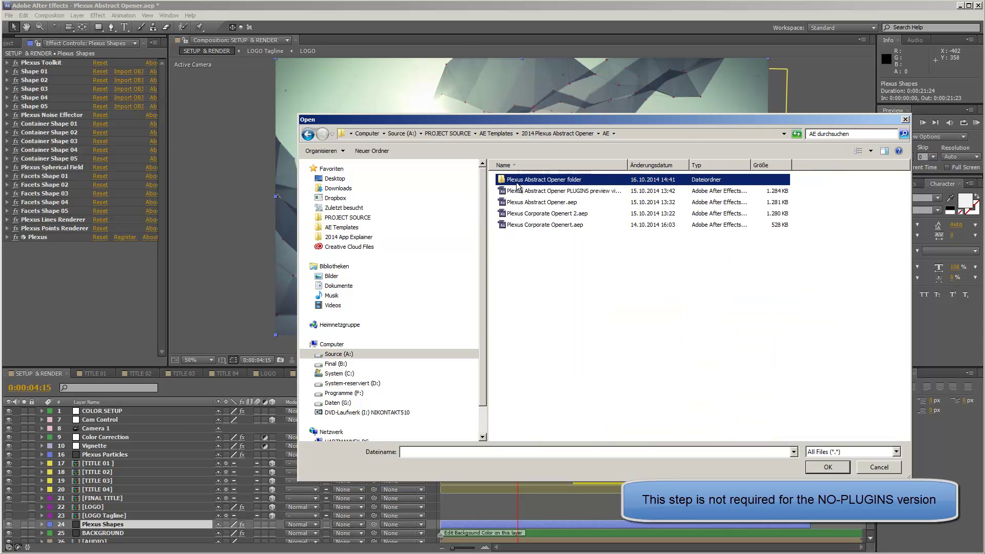
double_click(517, 180)
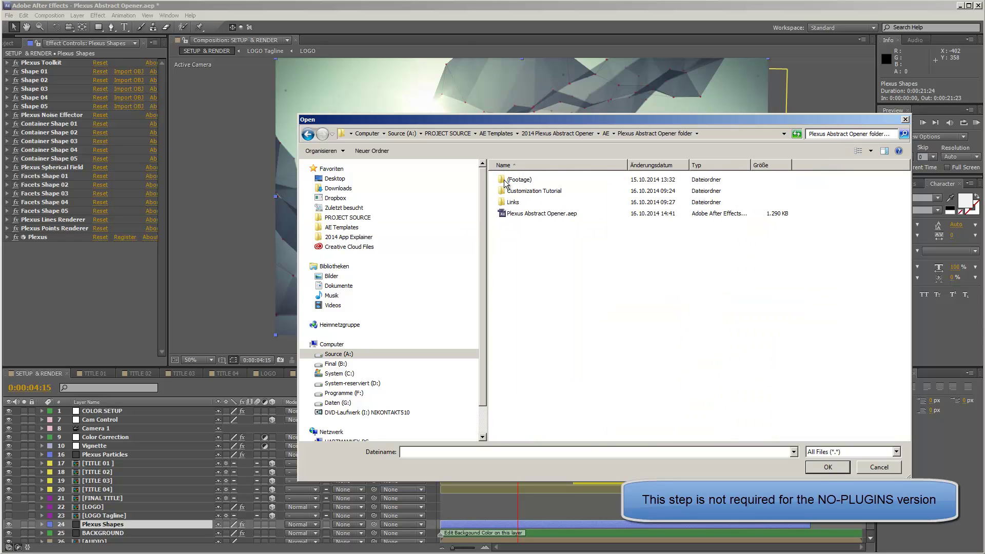
double_click(516, 181)
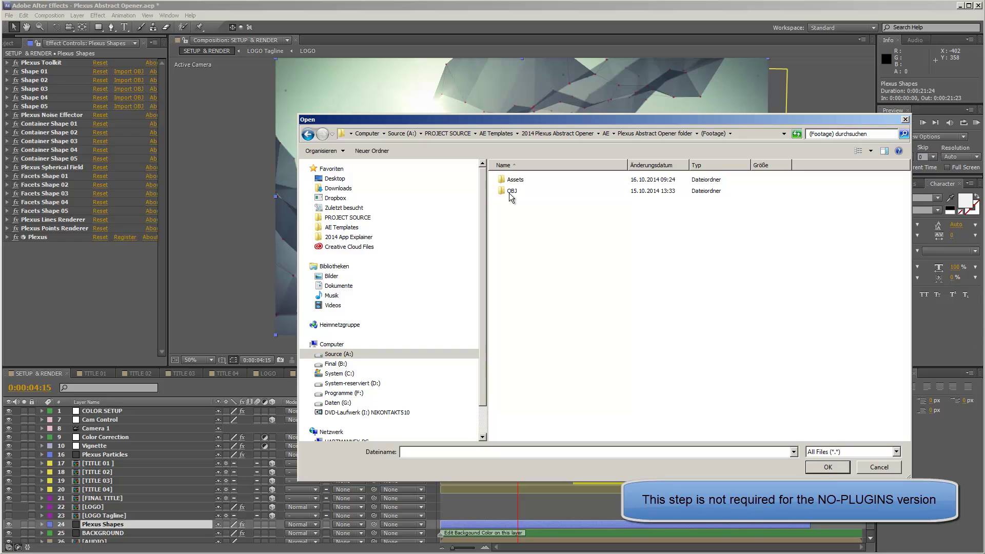
double_click(509, 191)
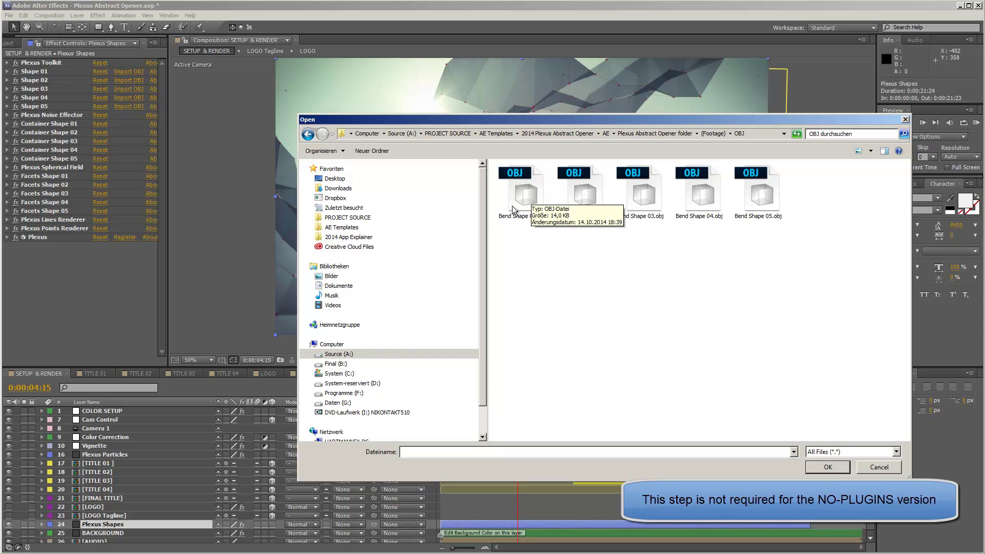
click(877, 467)
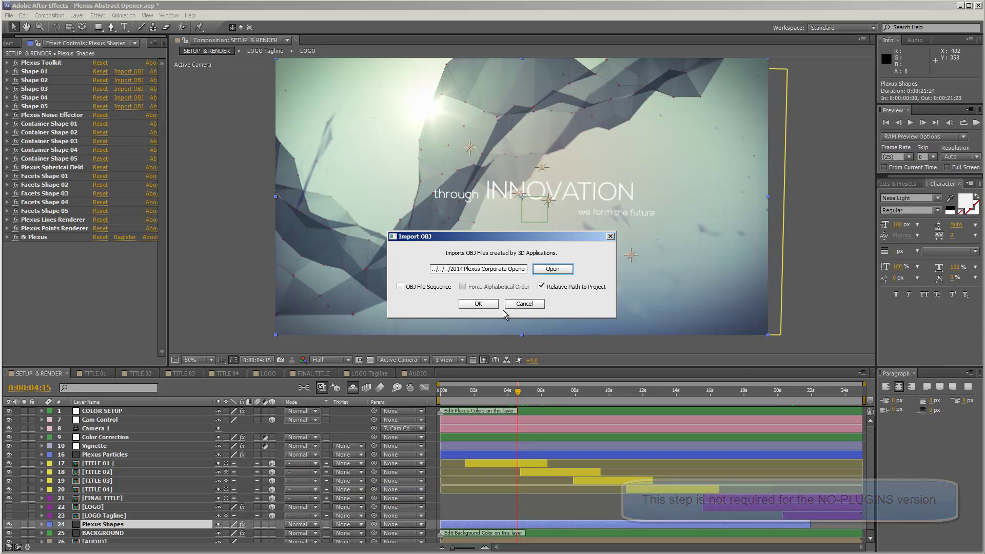
click(509, 305)
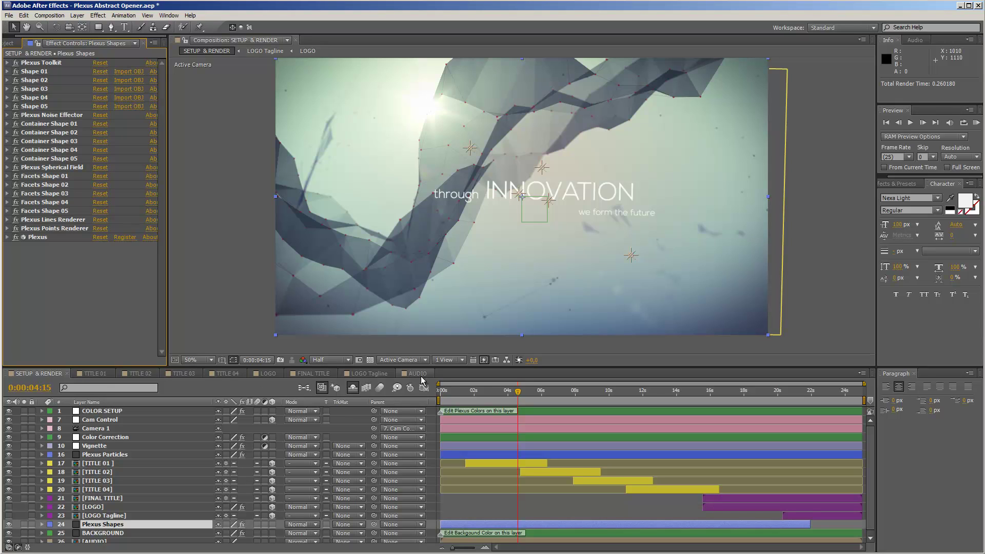
Step: Expand the TITLE PLACEHOLDERS folder in the project and open the TITLE 01 composition
click(9, 42)
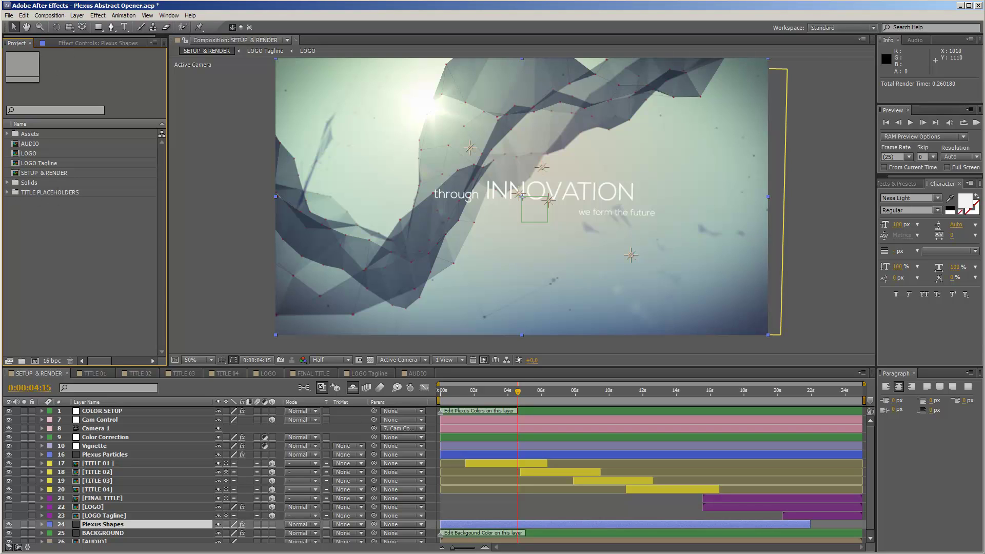
click(7, 192)
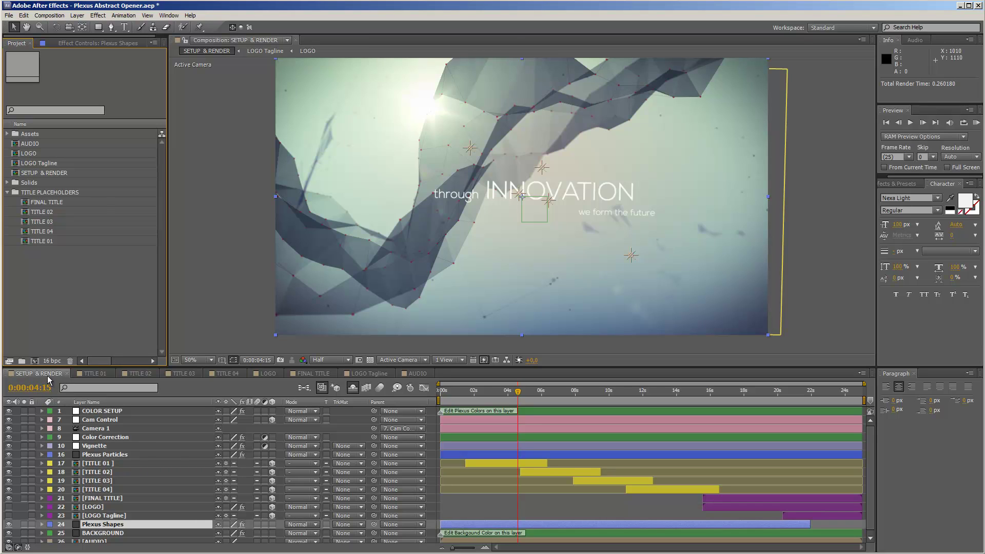
double_click(94, 464)
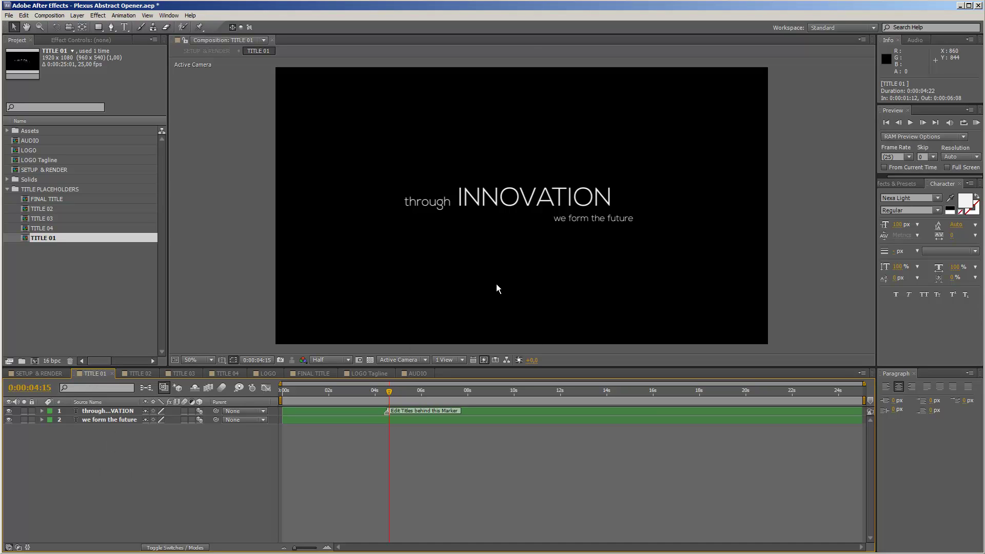
Step: Inspect both TITLE 01 text layers and select the "through INNOVATION" text for editing with the Type tool
click(106, 410)
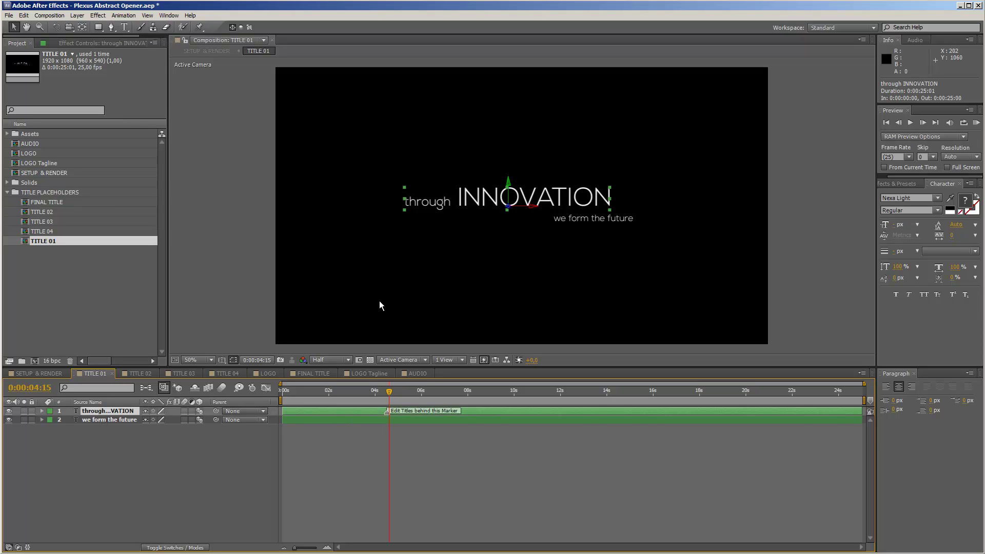
click(121, 420)
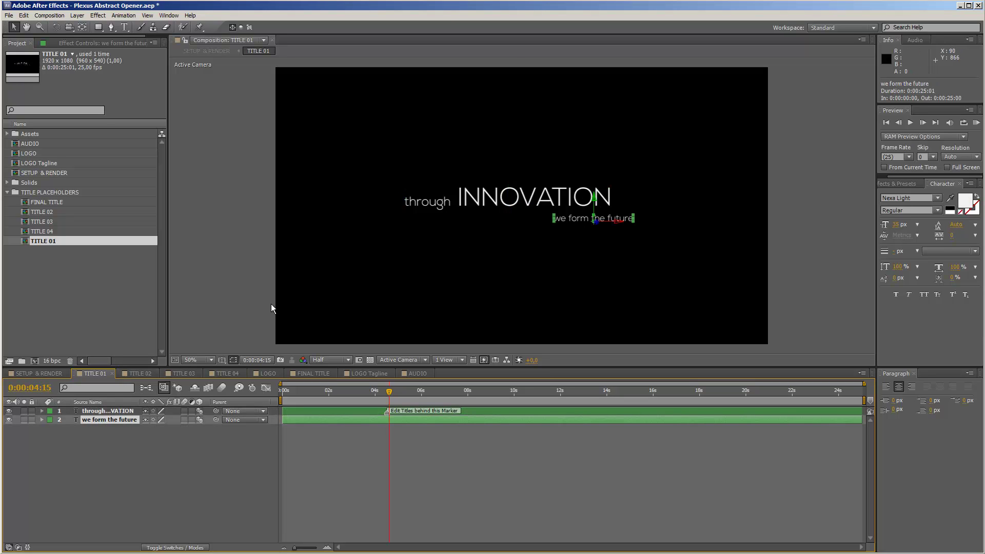
click(439, 208)
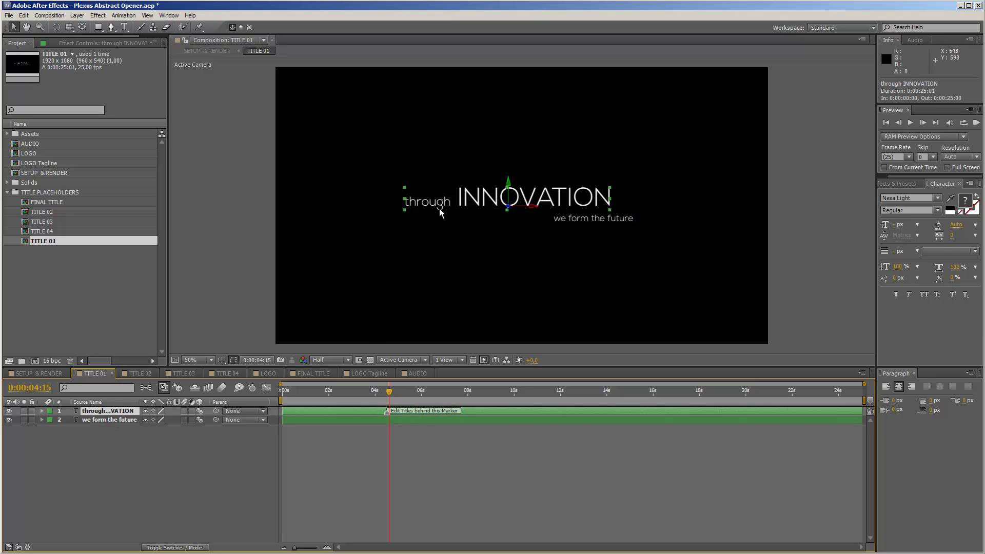
click(126, 28)
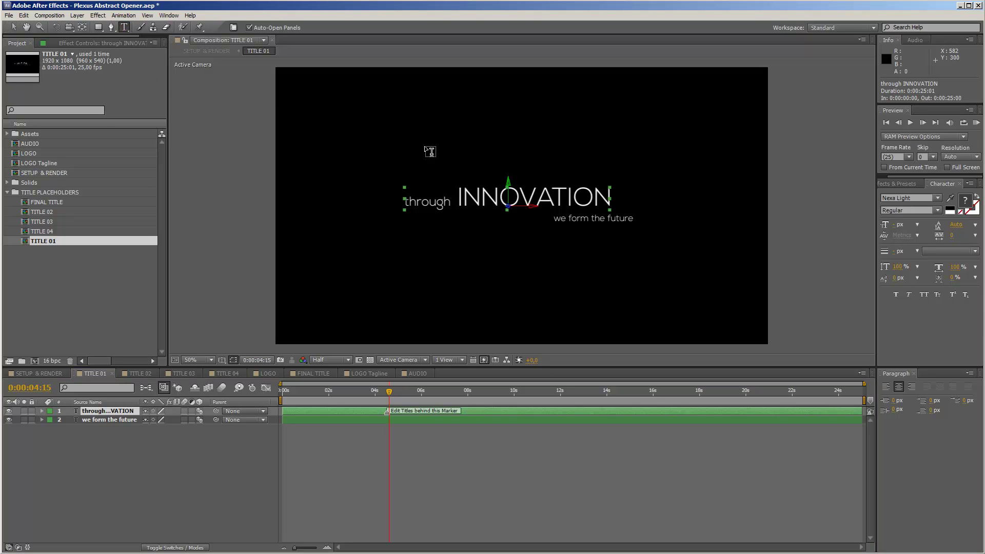
drag(408, 200, 613, 202)
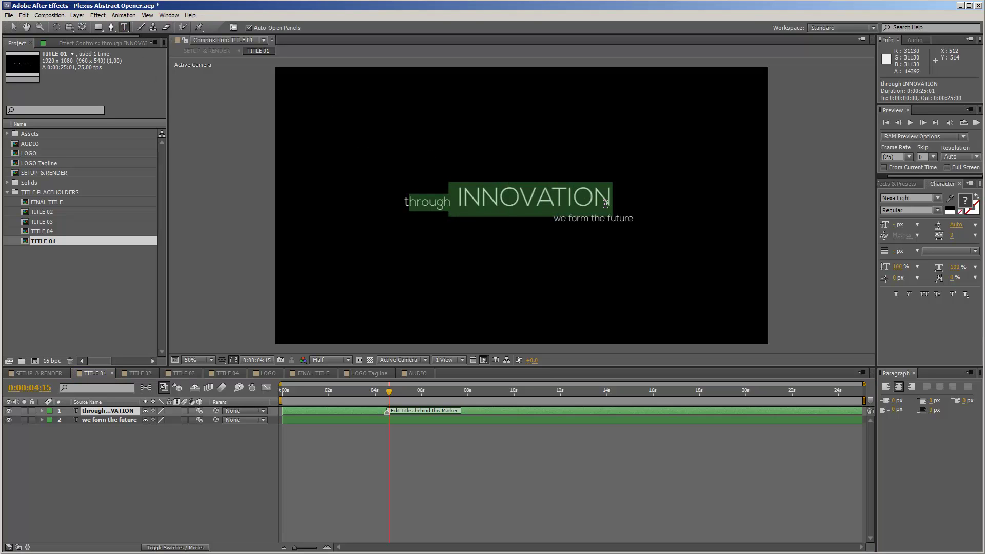
click(538, 195)
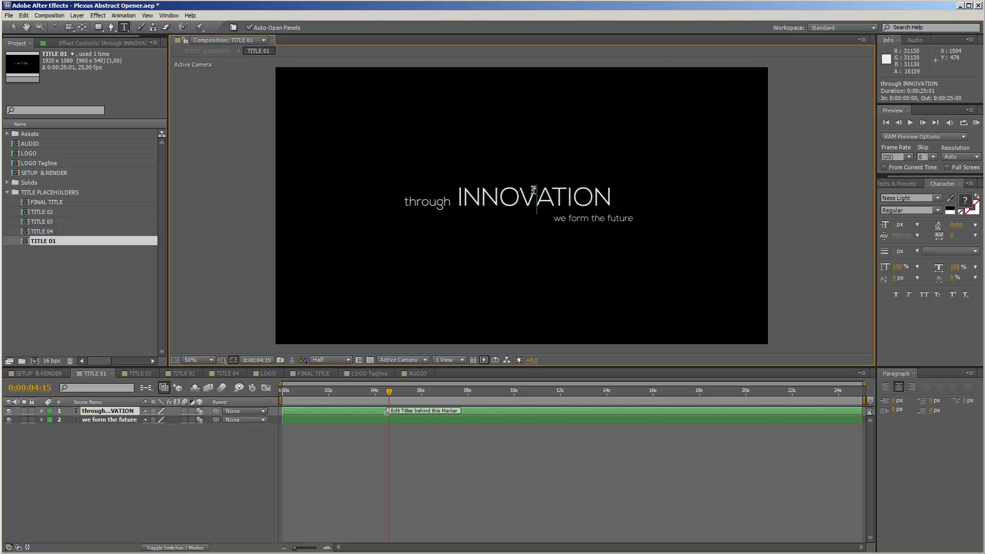
Step: Try the Nexa Bold font on the letters "NN" in INNOVATION and undo the text change
drag(462, 198, 500, 199)
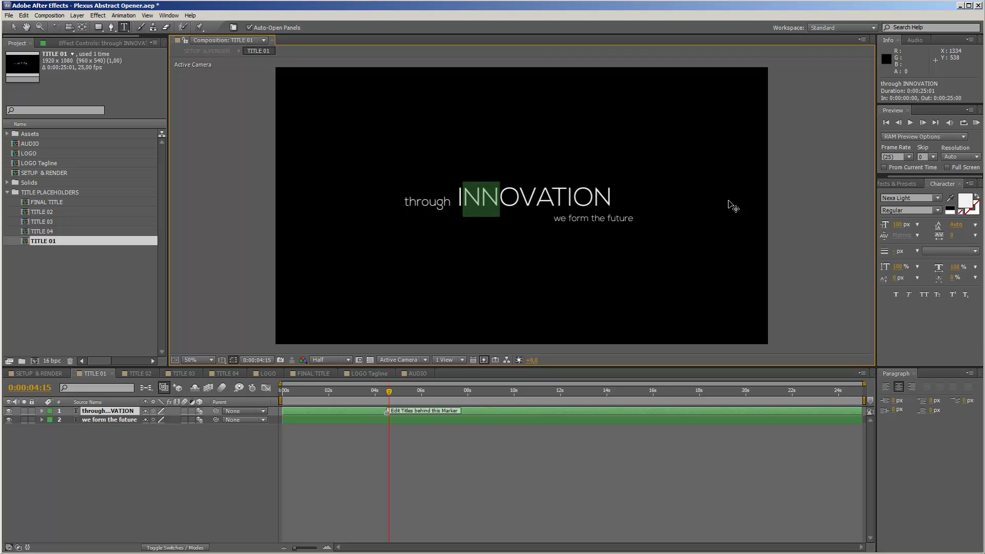
click(939, 198)
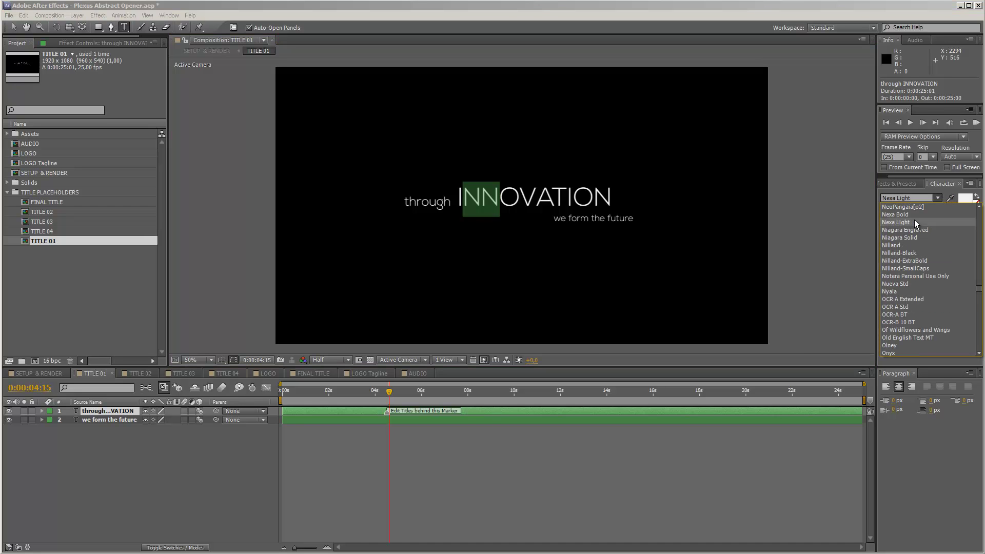
click(907, 218)
click(425, 474)
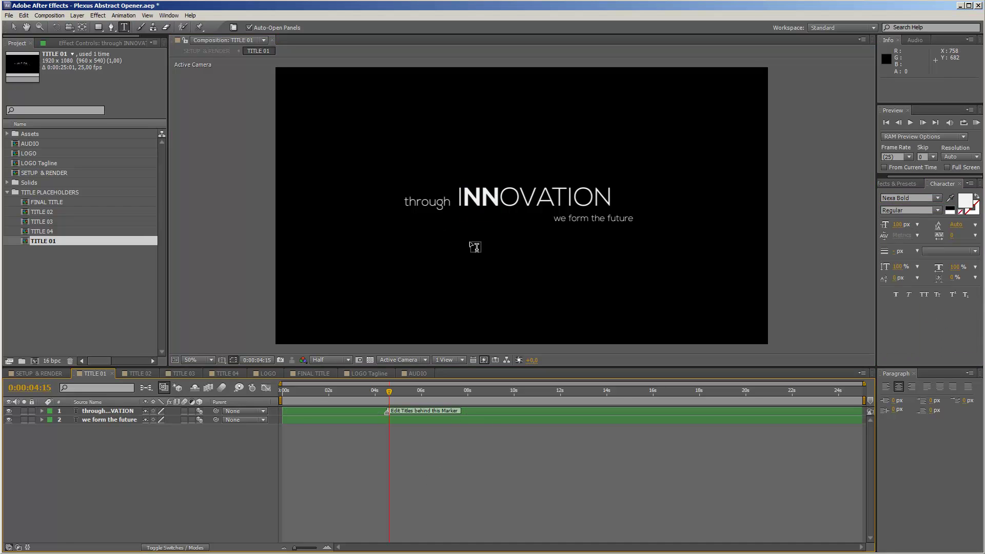
key(ctrl+z)
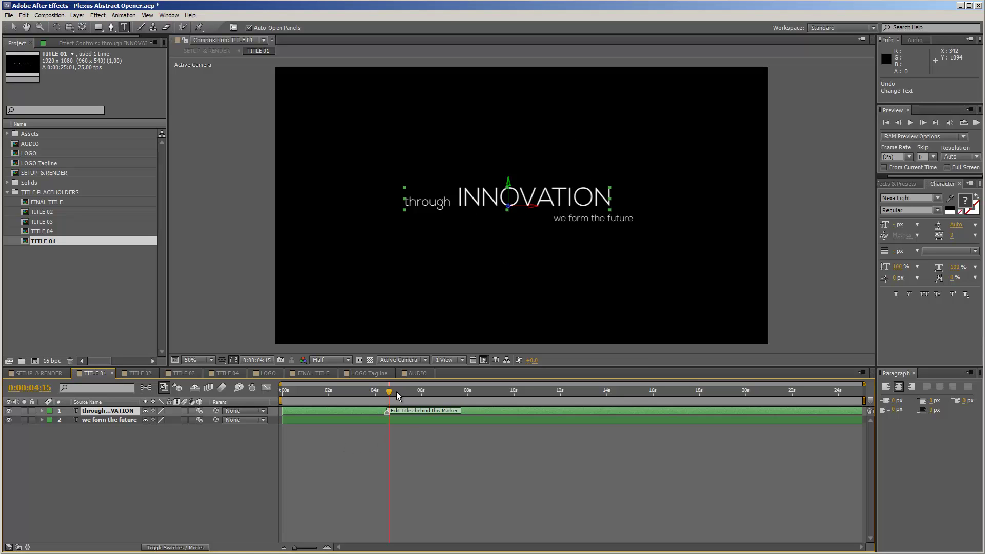
Step: Open the TITLE 02 composition and scrub past its edit marker to about 0:00:10:21
click(143, 374)
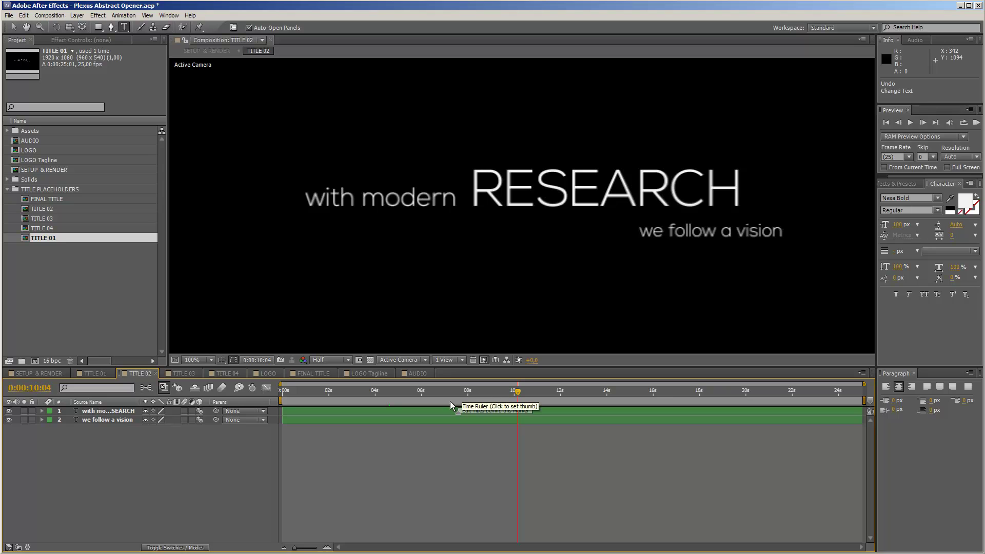
drag(521, 393, 404, 391)
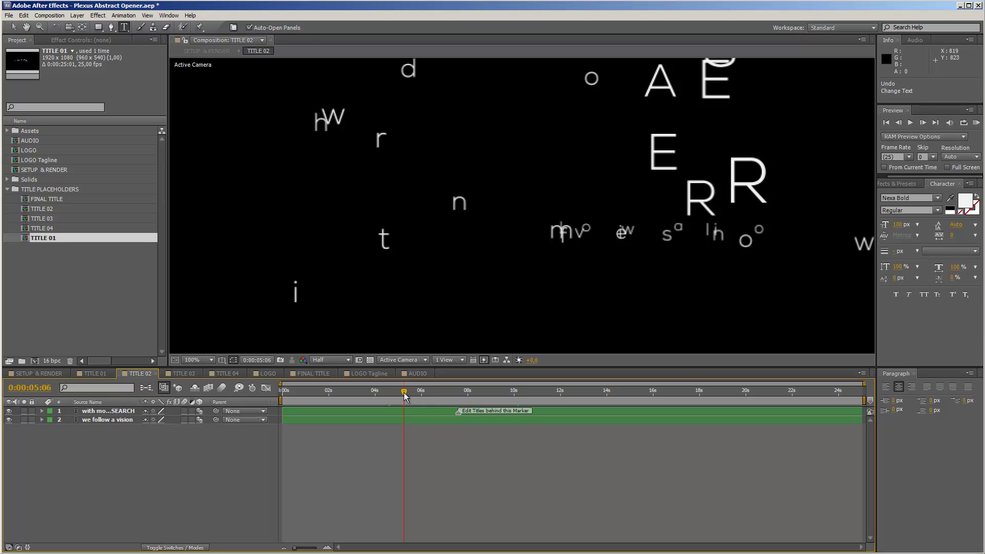
drag(405, 392, 519, 398)
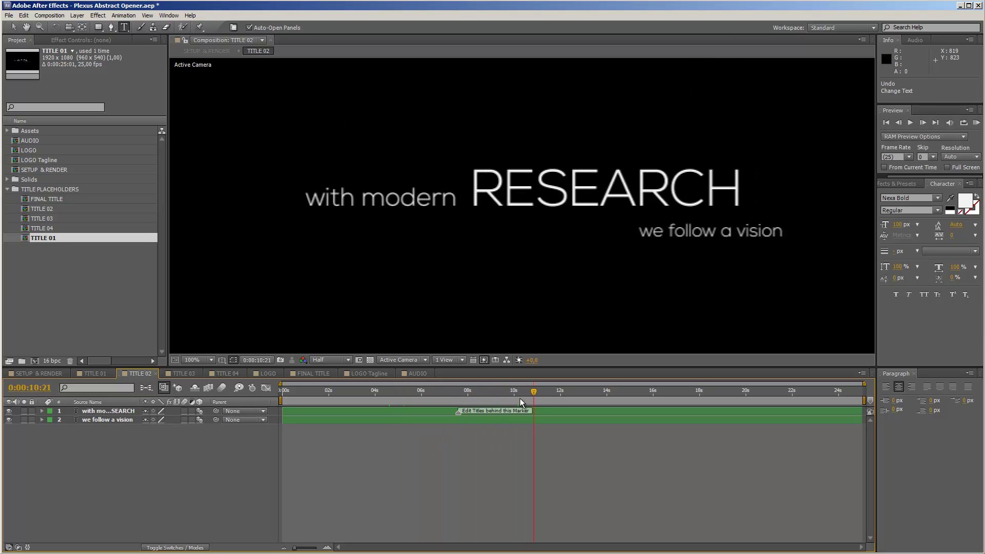
Step: Open the TITLE 03 composition and move the current time past its edit marker to about 0:00:13:17
click(184, 373)
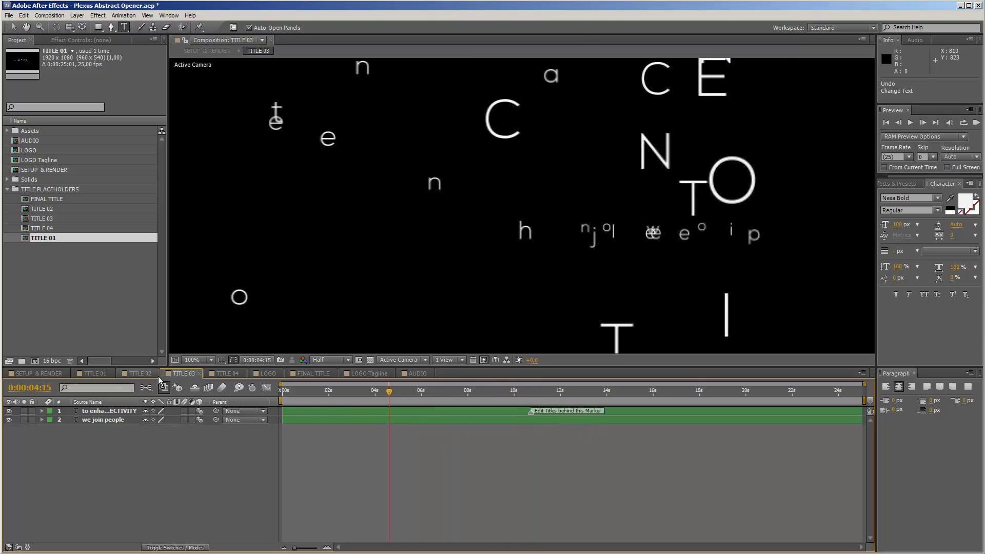
drag(494, 396, 598, 392)
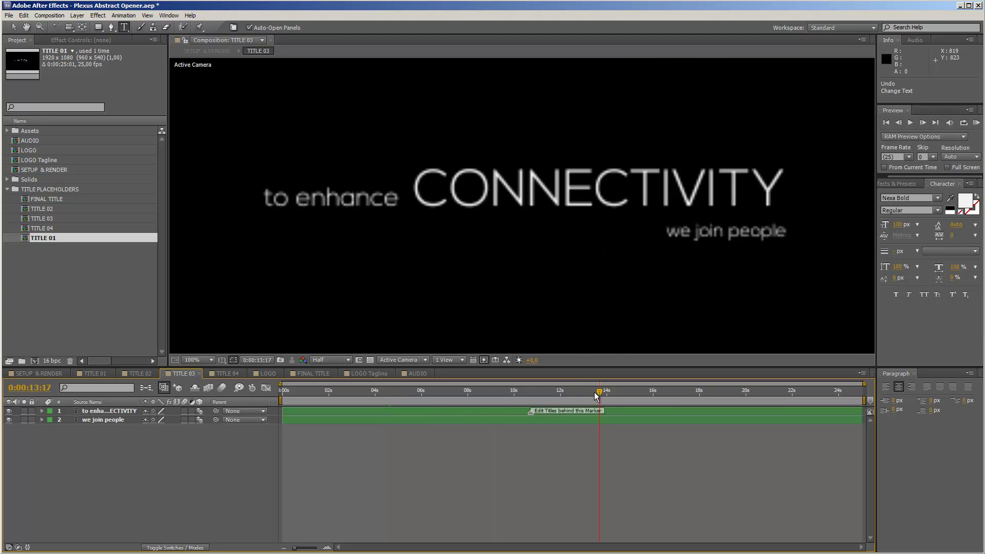
Step: Open the TITLE 04 composition and scrub past its edit marker to about 0:00:17:12
click(217, 374)
drag(349, 392, 688, 393)
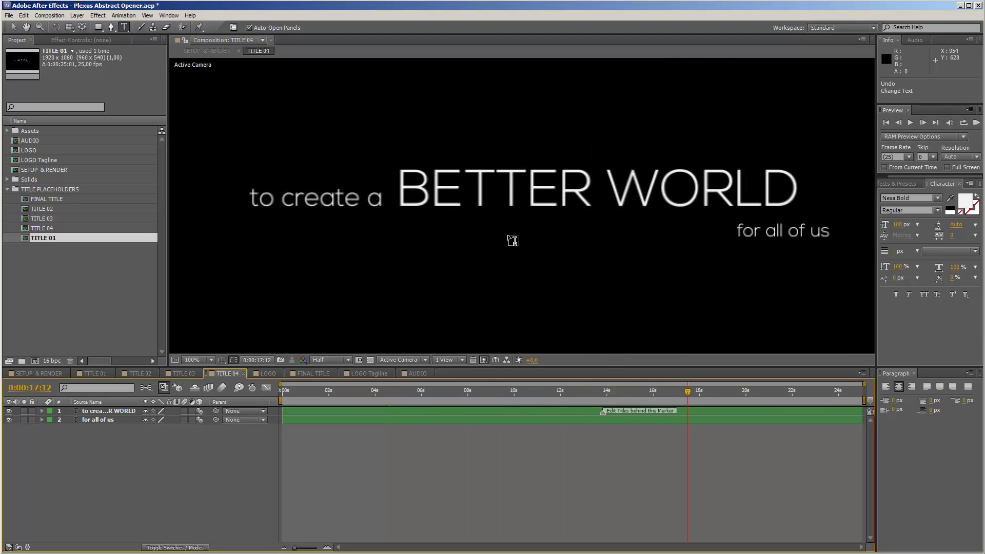
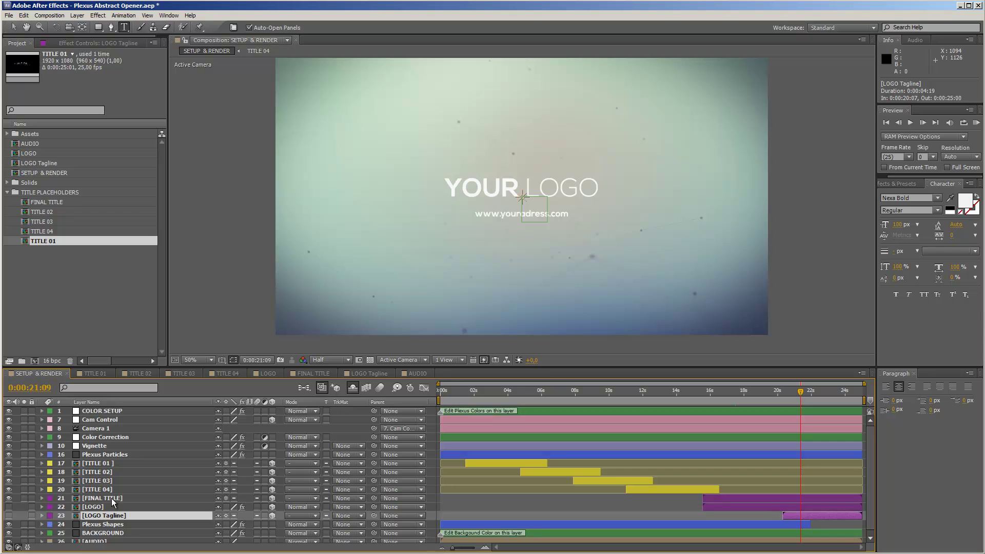
click(112, 498)
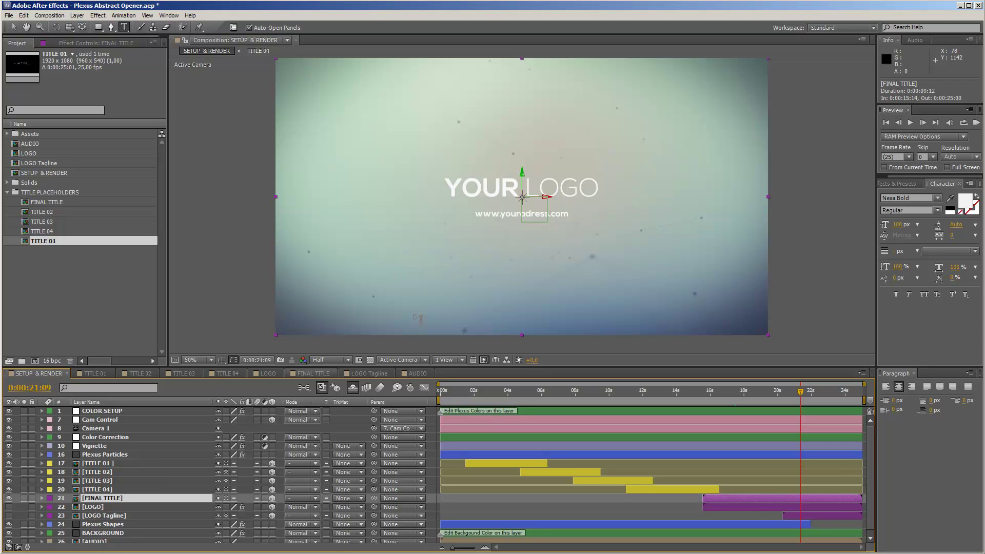
double_click(104, 498)
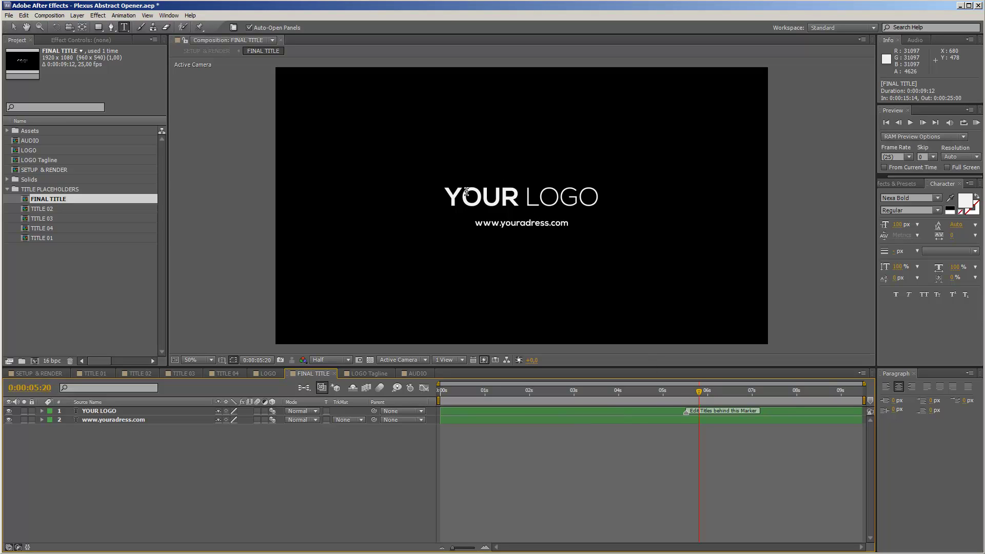
click(623, 421)
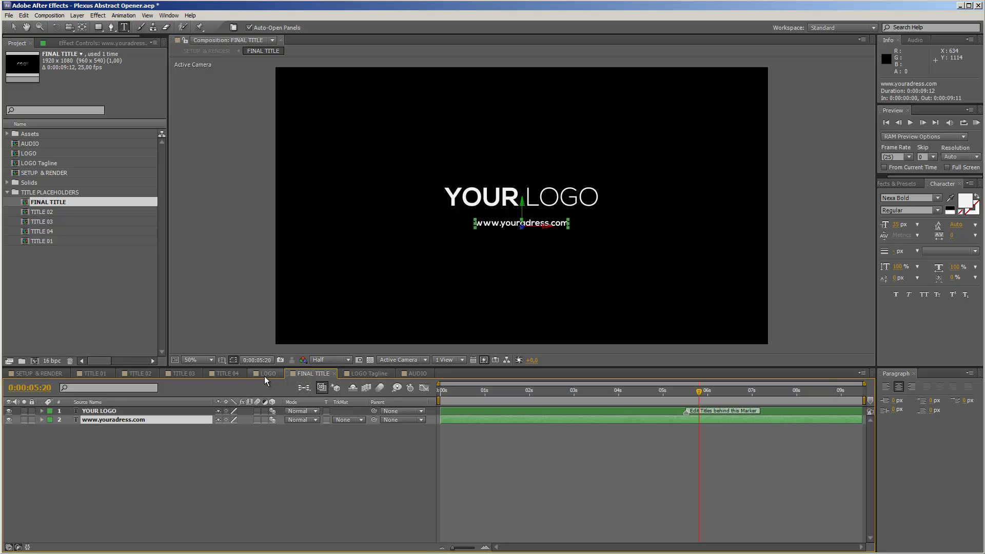
Step: In the SETUP & RENDER composition, hide the FINAL TITLE layer and make the LOGO and LOGO Tagline layers visible
click(41, 373)
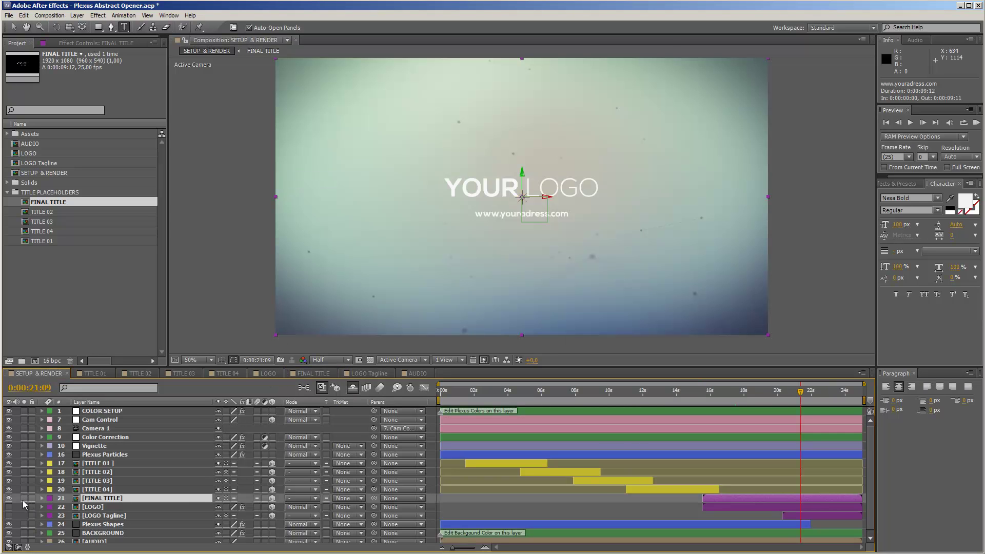
click(8, 498)
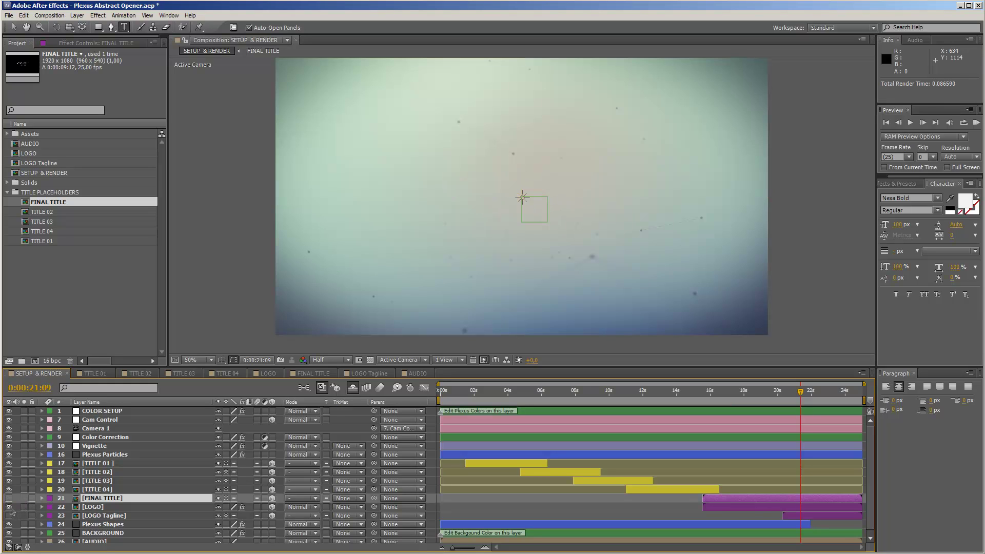
click(9, 506)
click(8, 516)
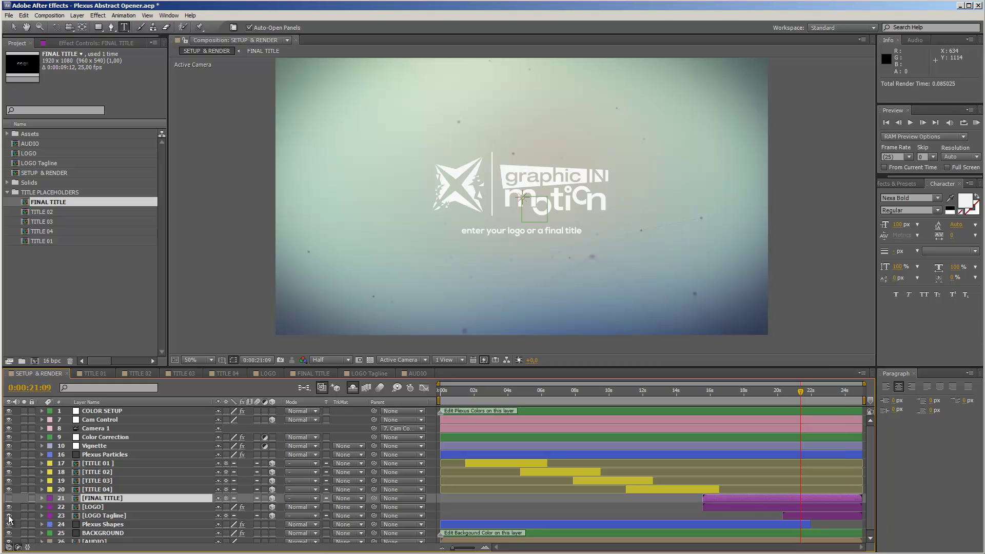
Step: Open the LOGO composition, look at the file import dialog for logo files, and close it without importing
click(101, 509)
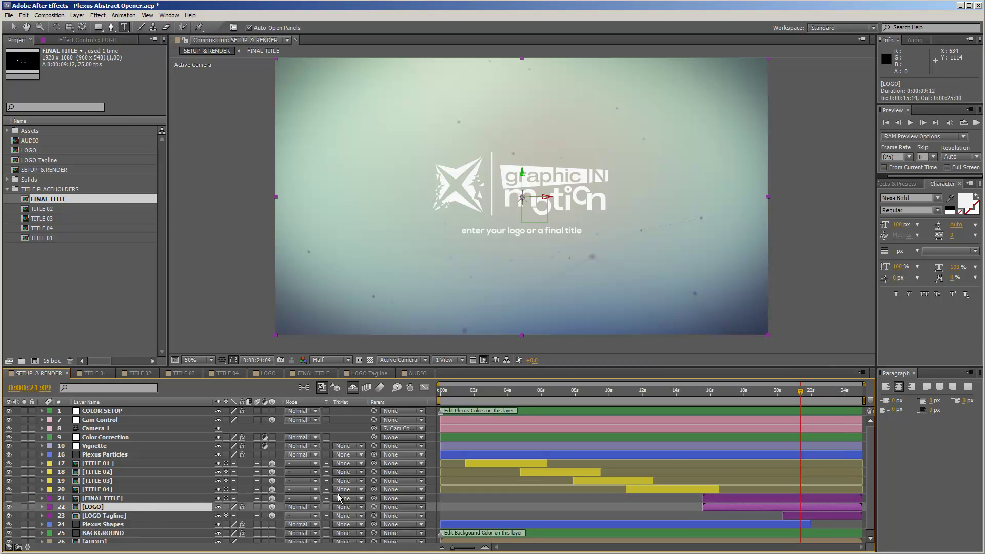
double_click(94, 507)
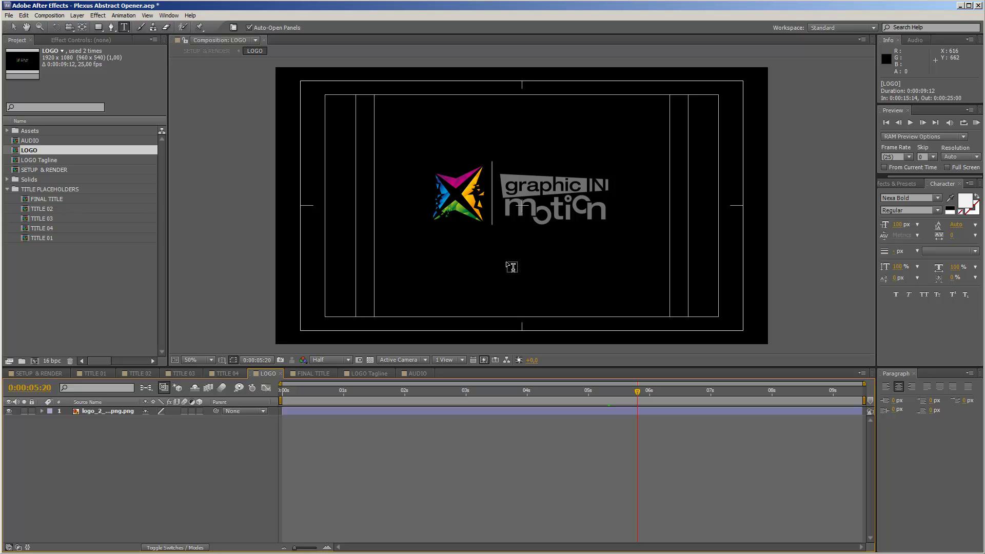
click(14, 26)
click(9, 16)
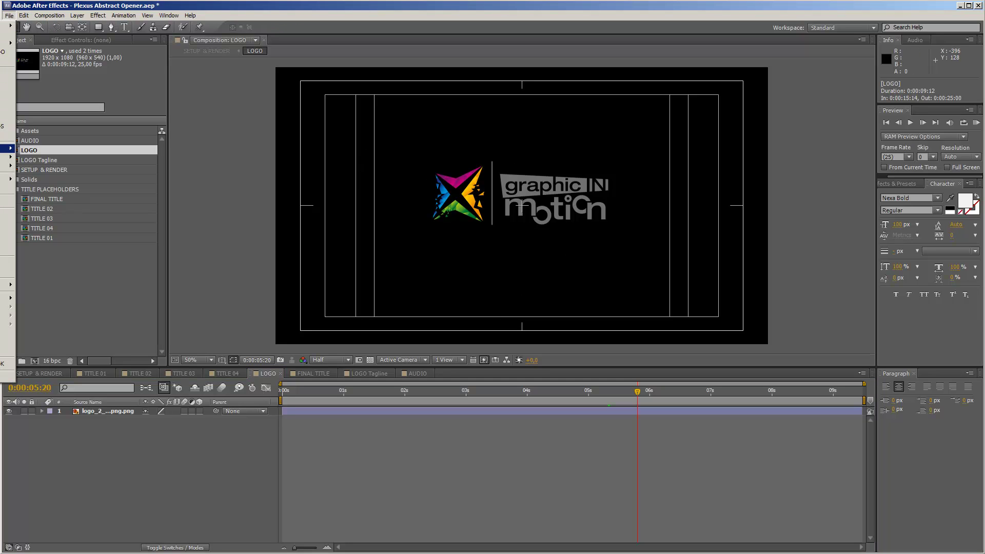
mouse_move(7, 147)
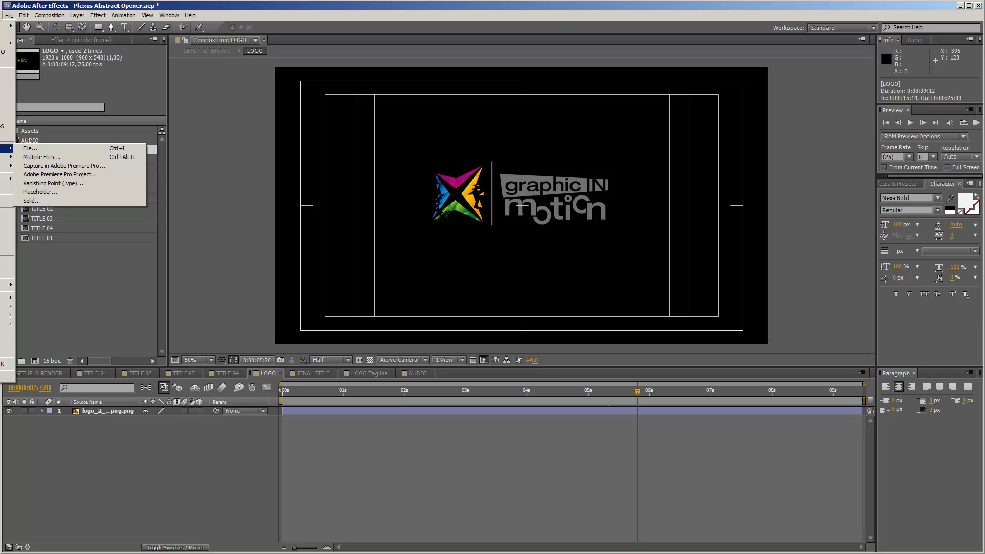
click(26, 148)
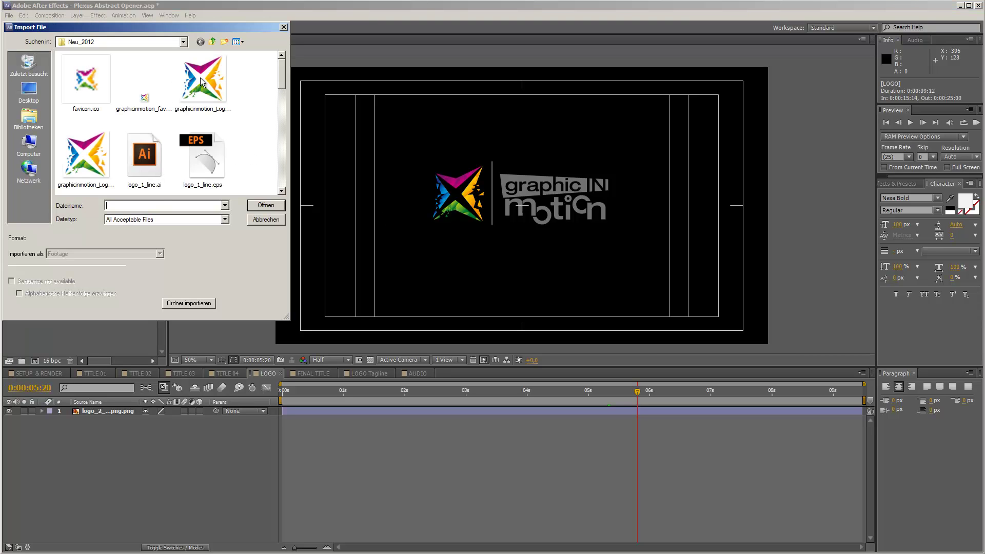
click(264, 219)
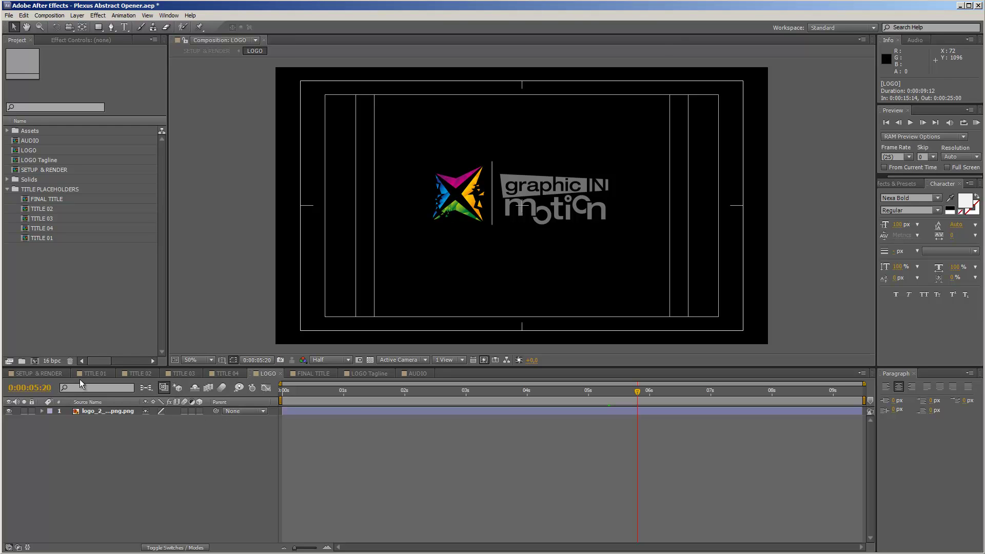
Step: Return to the SETUP & RENDER composition and move the current time to about 0:00:22:21
click(46, 374)
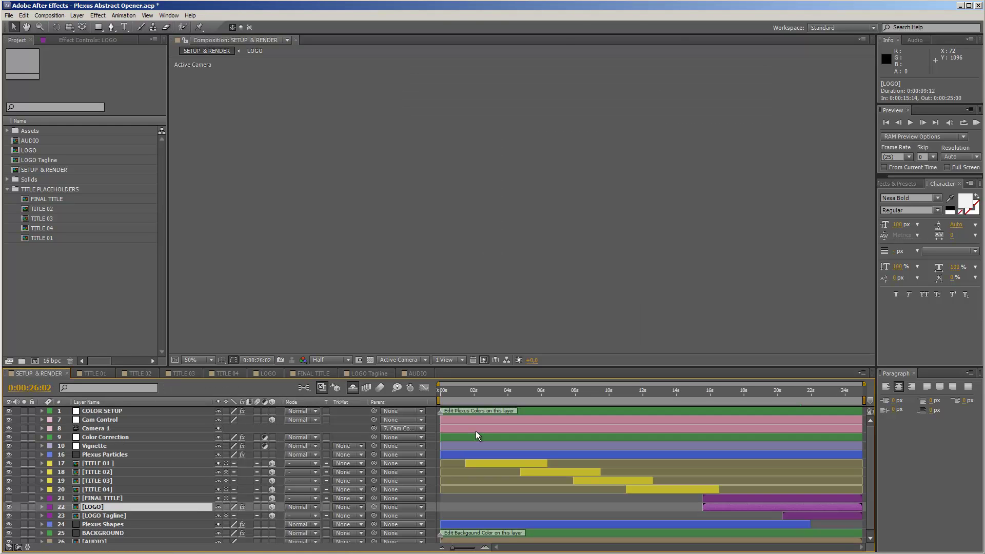
click(803, 392)
click(825, 395)
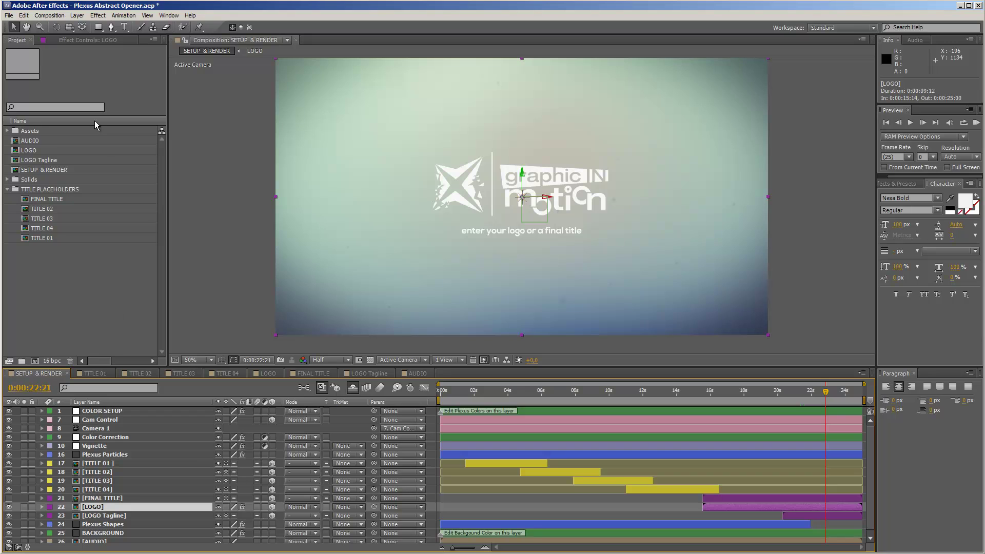
Step: Show the LOGO layer's effects and disable its Fill effect
click(66, 40)
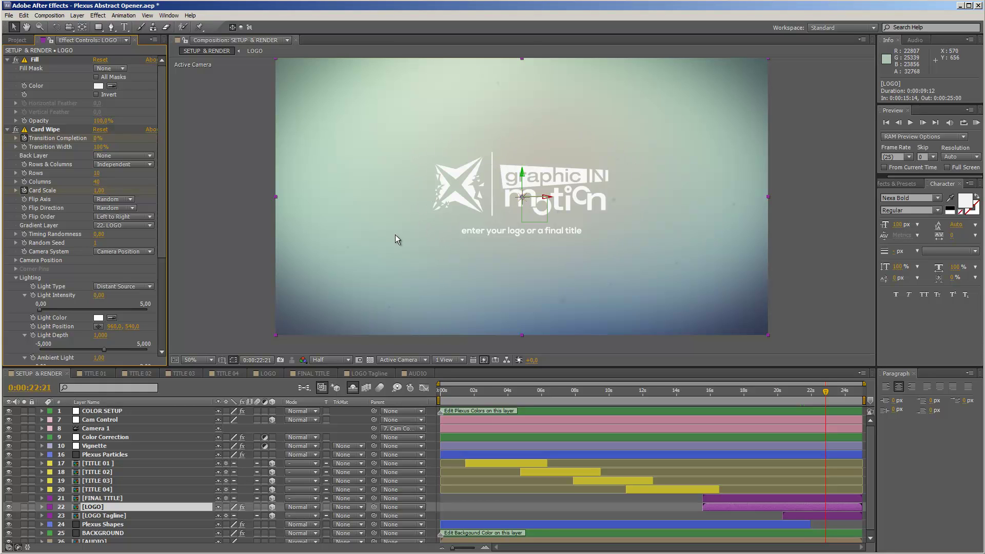
click(97, 508)
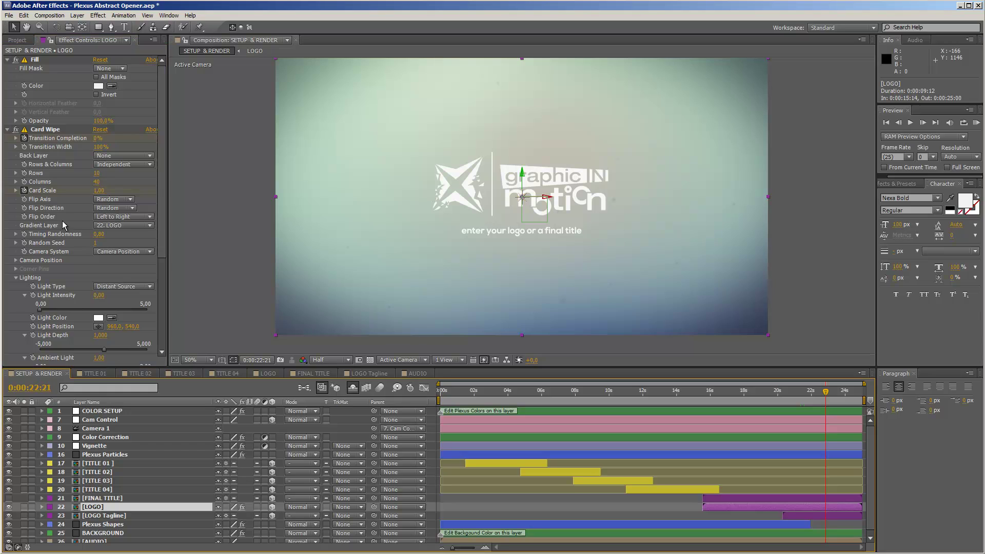
click(16, 60)
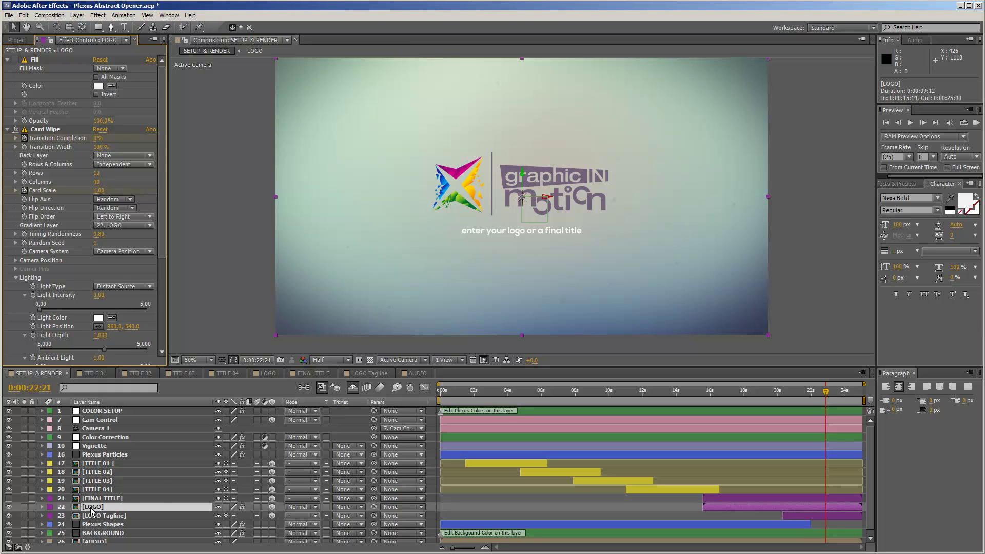
Step: Move the LOGO layer above the Color Correction layer and compare the logo with the one in the LOGO composition
drag(76, 509, 76, 441)
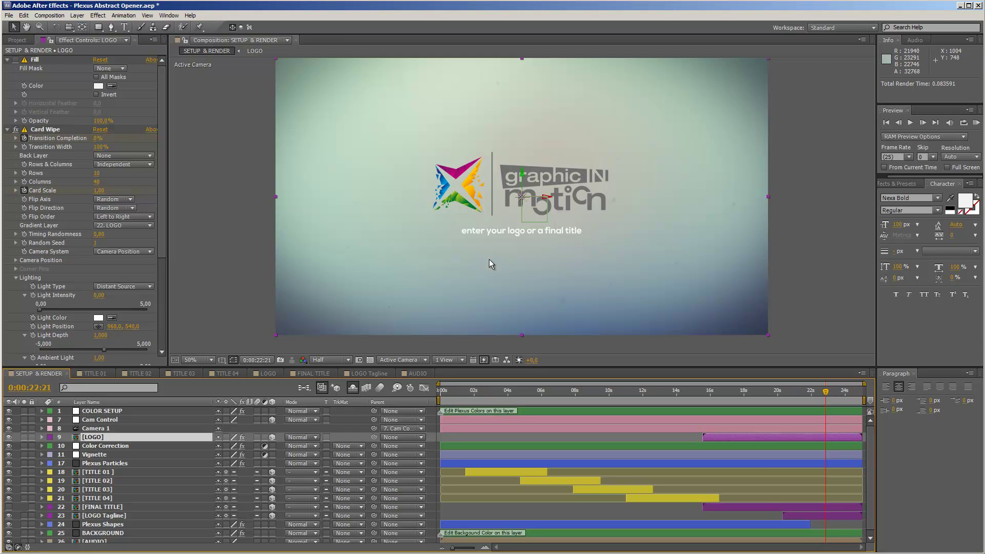
click(268, 373)
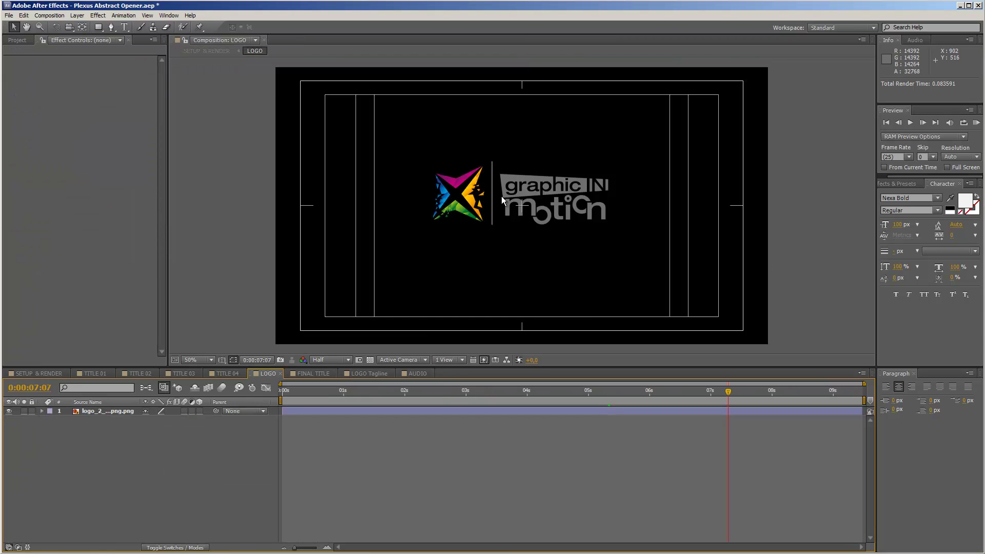
click(59, 371)
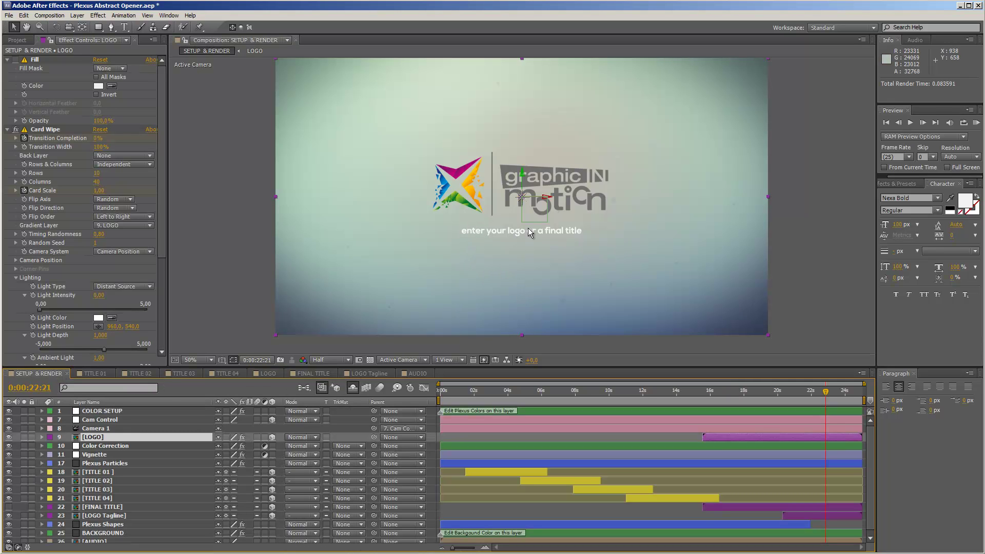
Step: Open the LOGO Tagline composition, select the text "enter your logo or a final title" with the Type tool, and deselect it
double_click(94, 516)
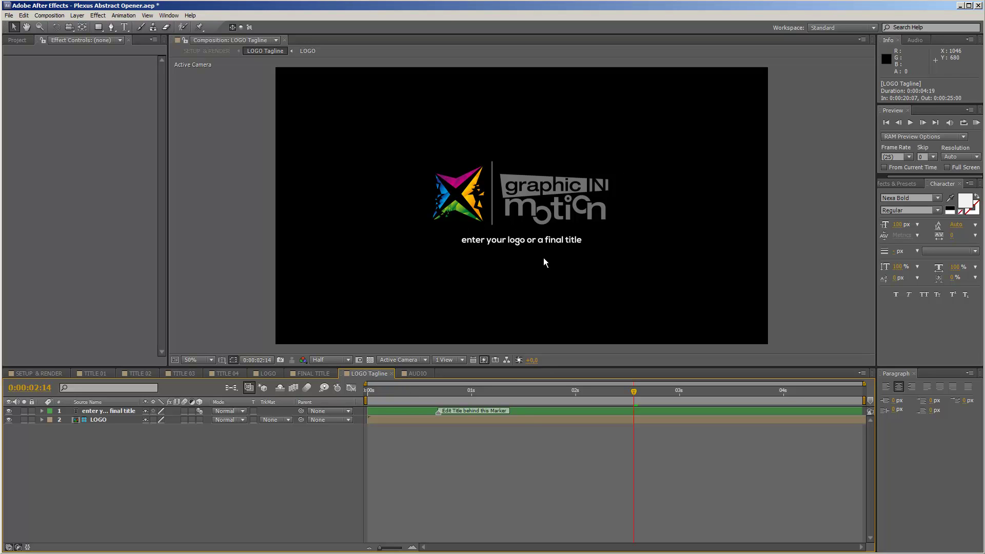
click(529, 411)
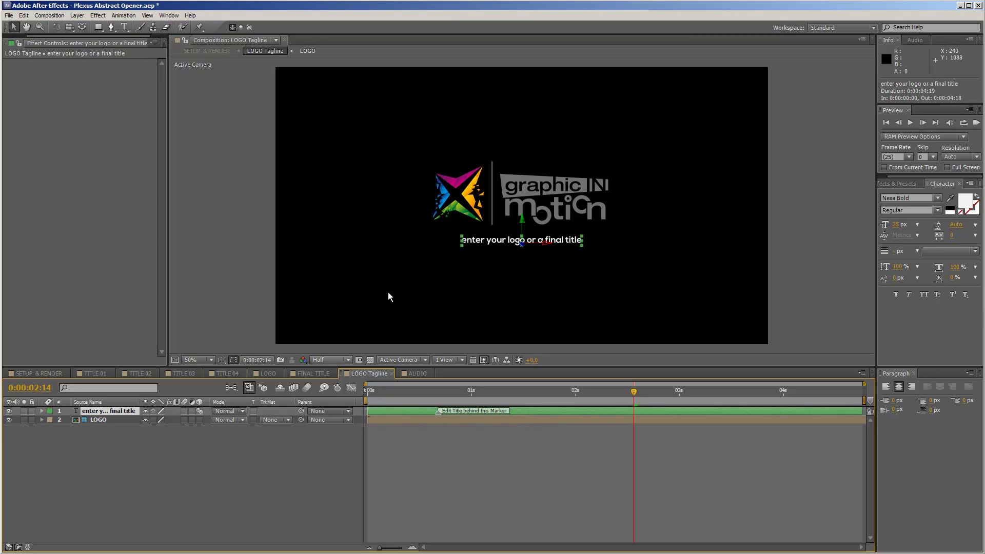
click(124, 27)
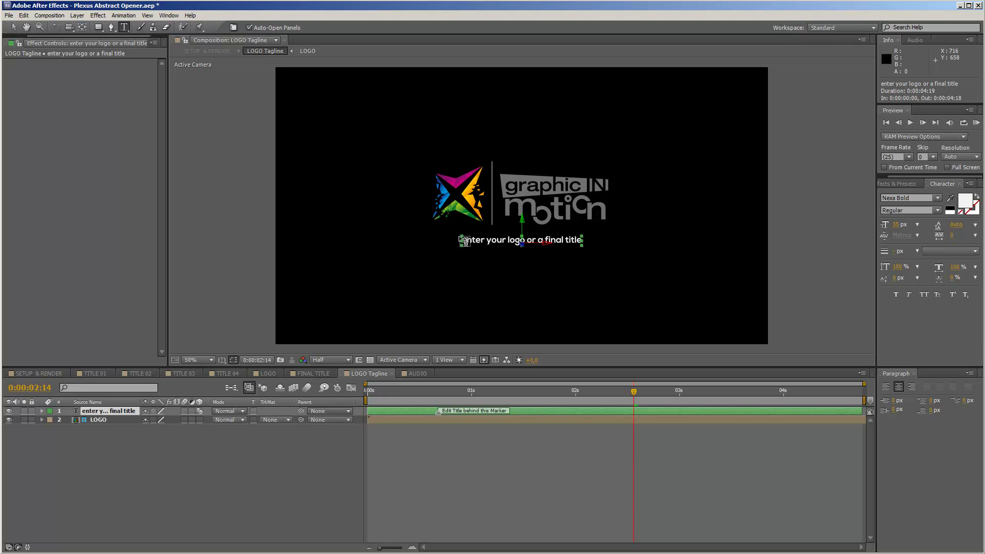
drag(463, 239, 582, 240)
click(534, 470)
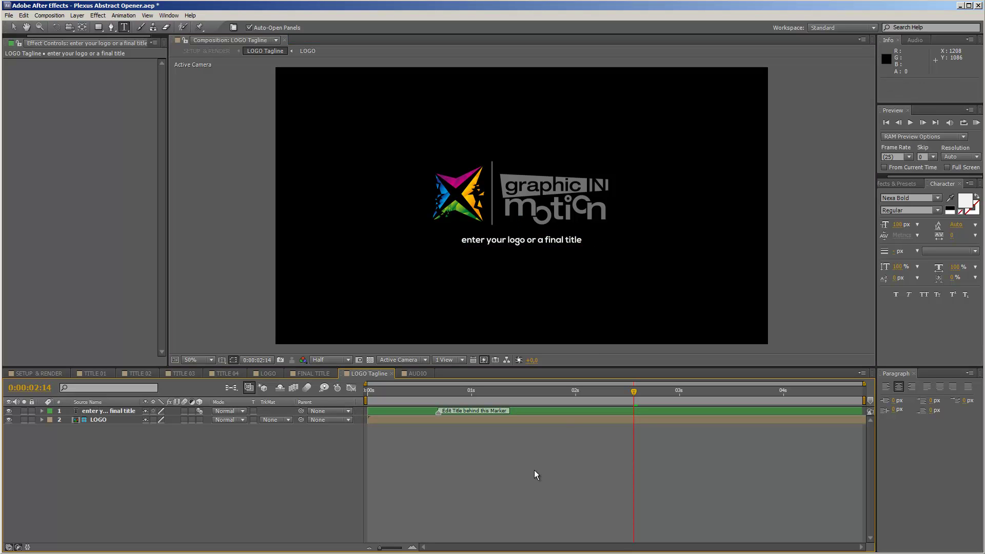
Step: In SETUP & RENDER, re-enable the LOGO layer's Fill effect and move the layer back between FINAL TITLE and LOGO Tagline
click(48, 374)
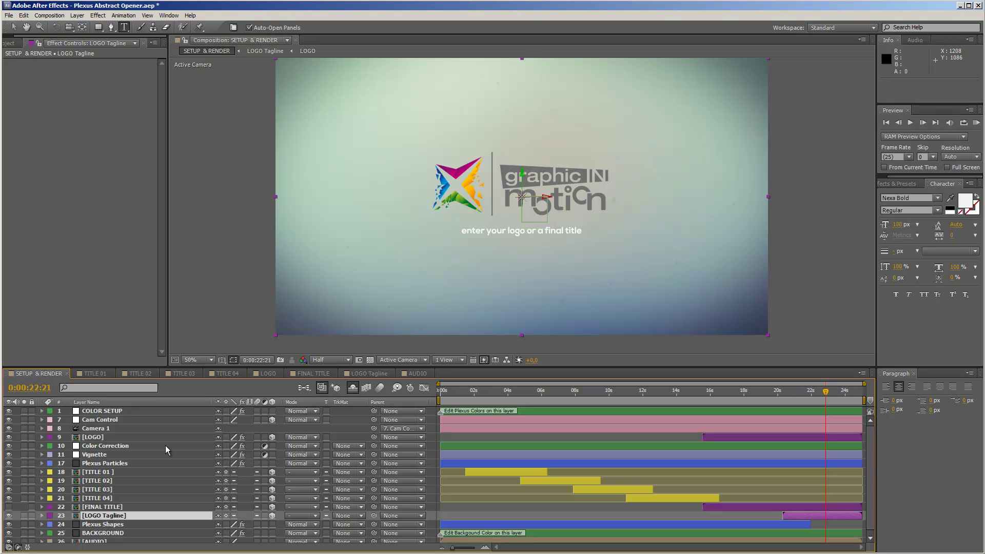
click(93, 437)
click(16, 59)
drag(98, 439, 98, 517)
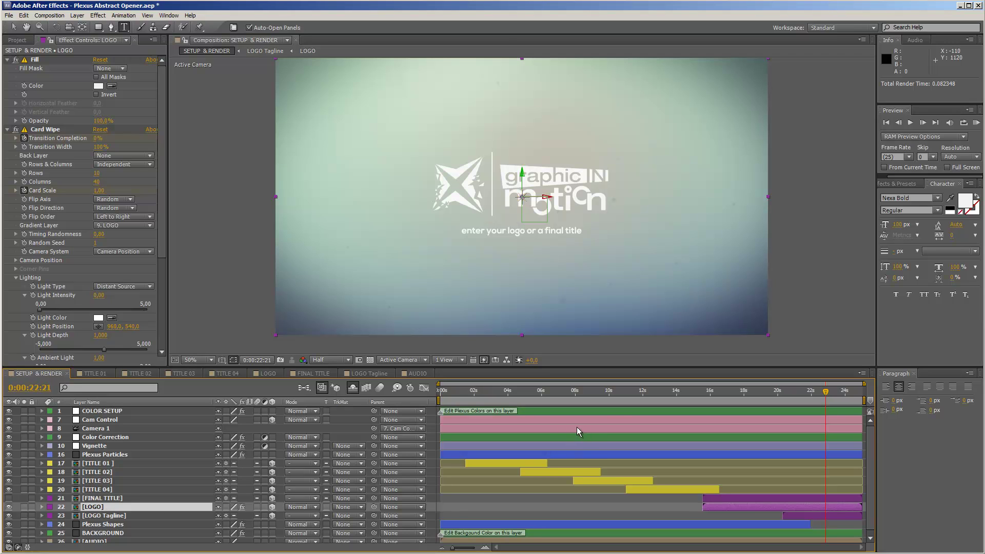
Step: Move the current time to 0:00:04:08 and switch to the Selection tool
drag(512, 394, 495, 395)
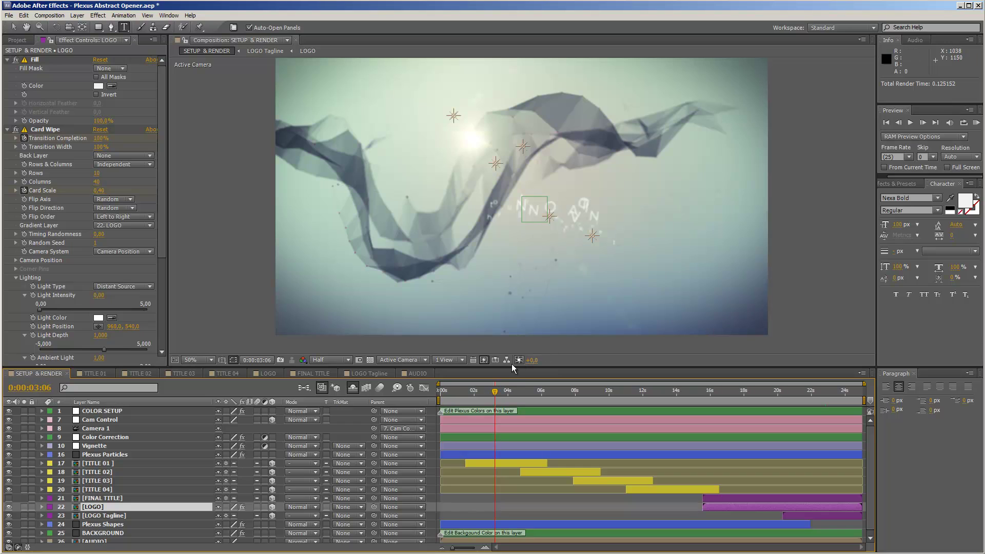
click(513, 397)
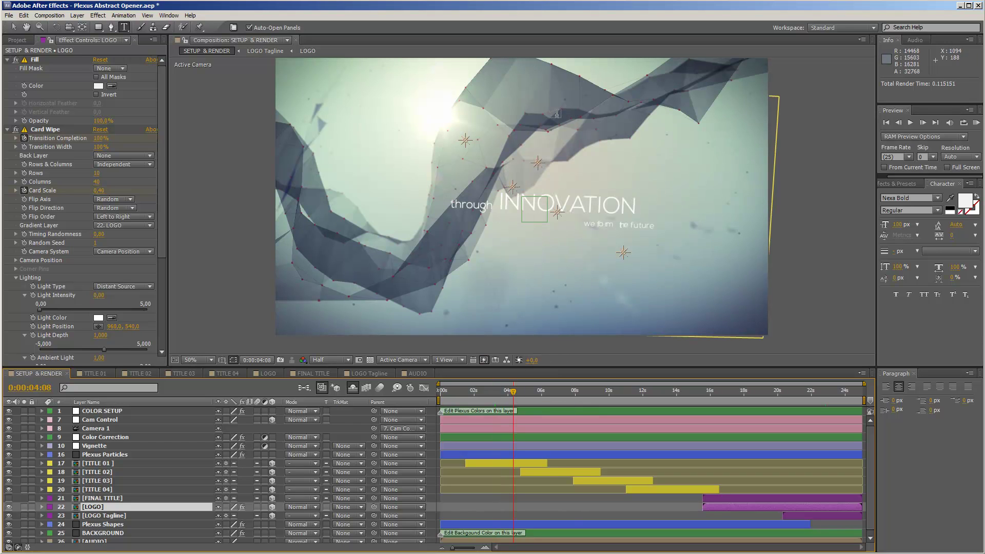
click(12, 27)
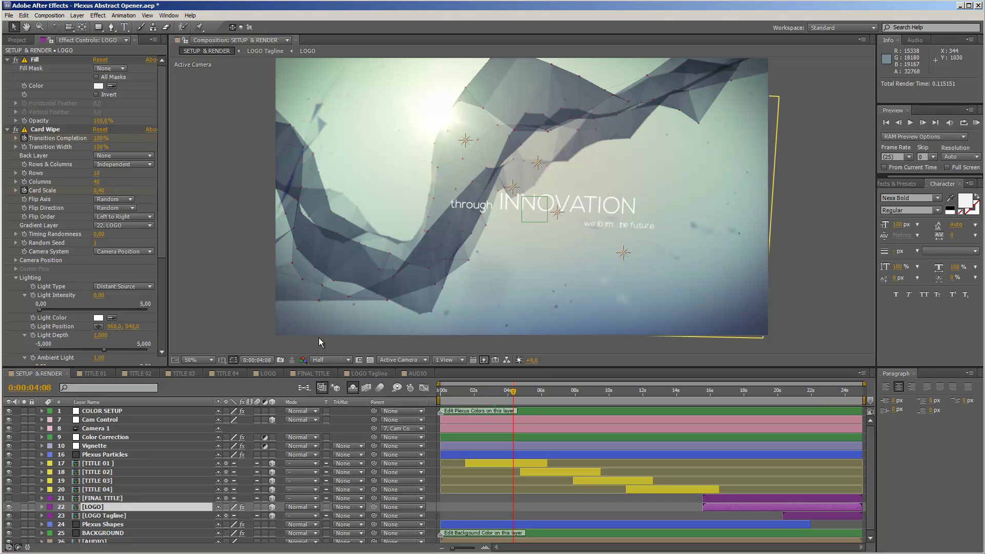
Step: Hide the Color Correction layer and show the color controls of the COLOR SETUP layer
click(100, 411)
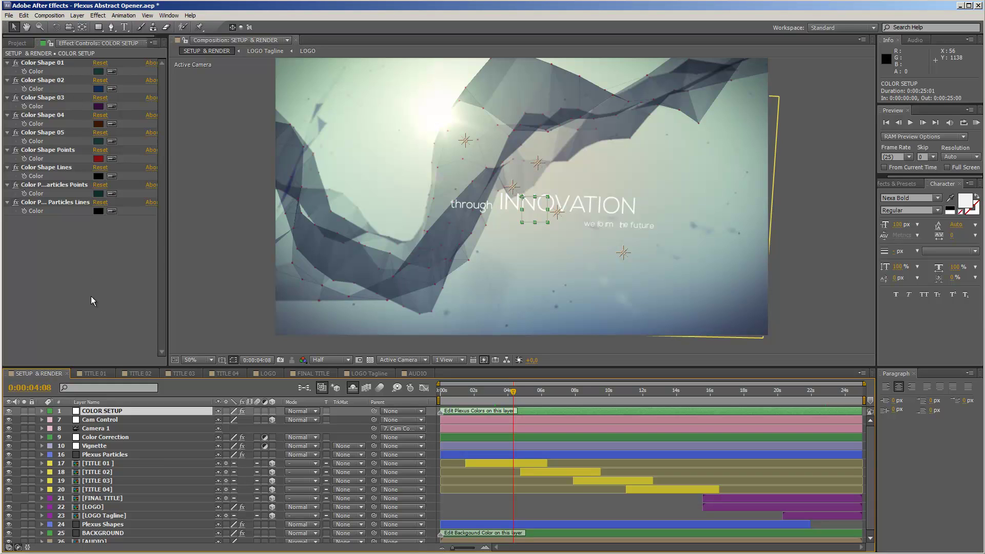
click(95, 439)
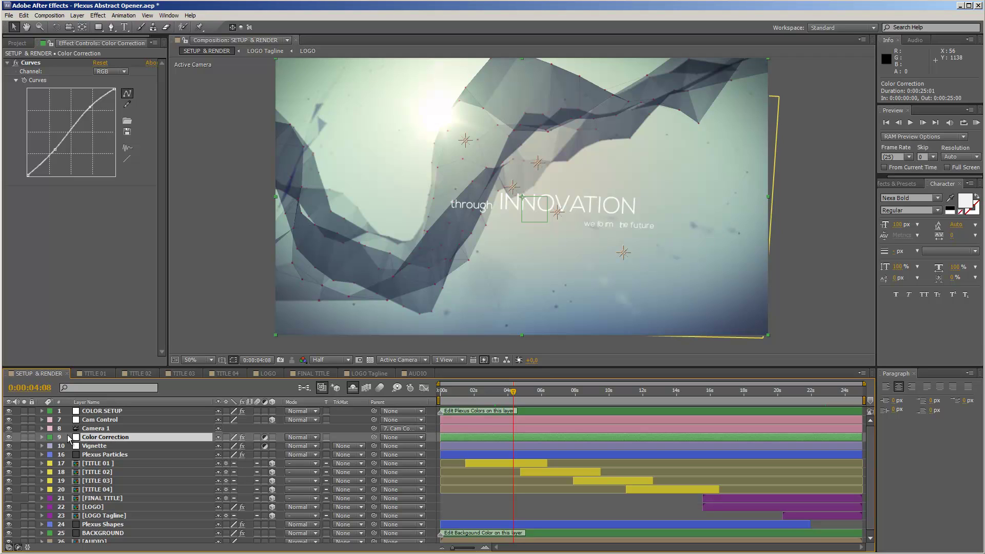
click(9, 438)
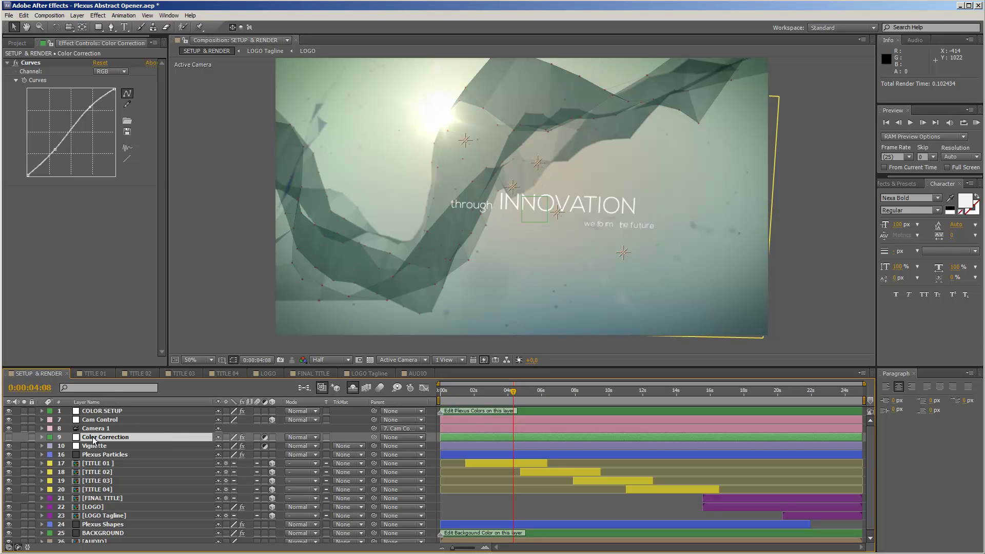
click(115, 413)
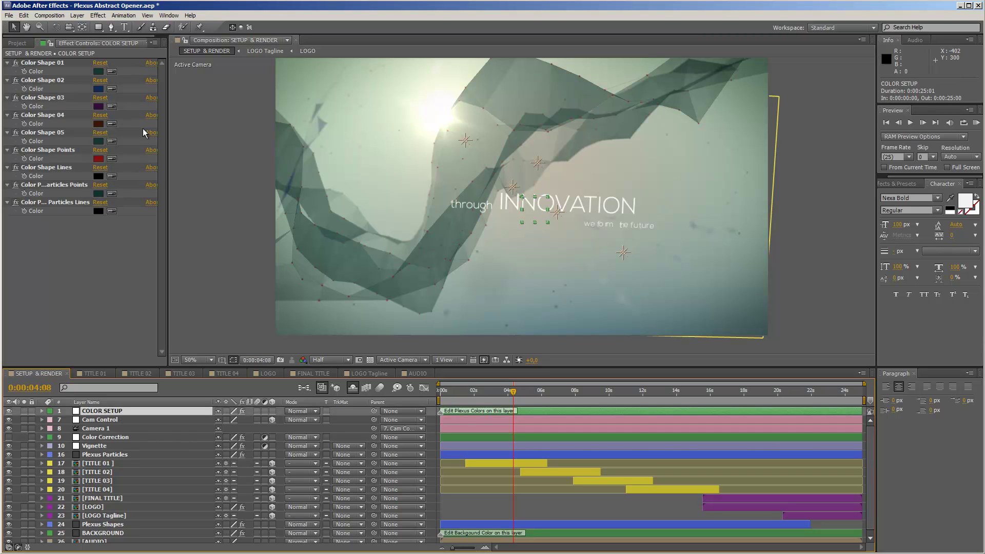
Step: Change the Color Shape 01 color on the COLOR SETUP layer to dark blue 143456
click(100, 72)
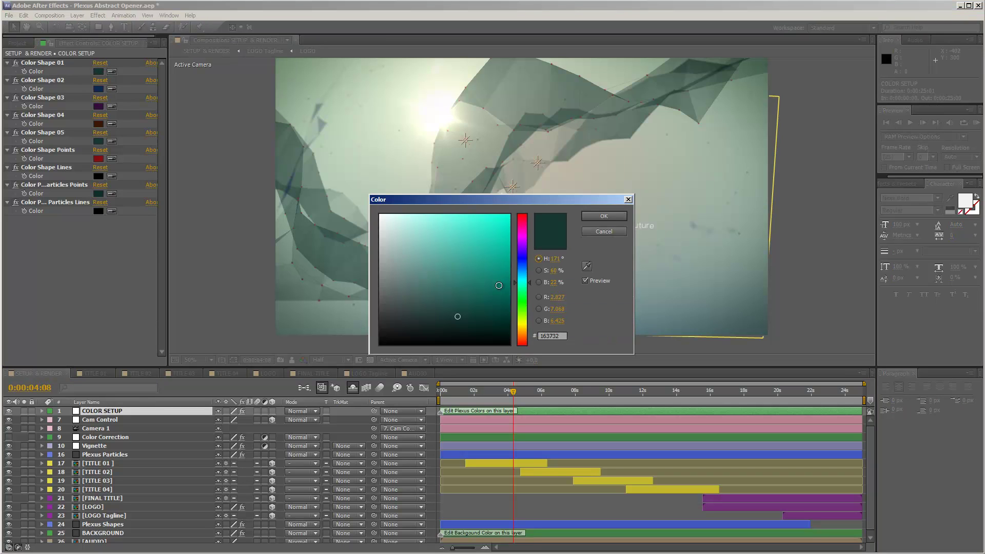
mouse_move(499, 299)
mouse_down()
mouse_move(527, 272)
mouse_move(488, 303)
mouse_move(441, 310)
mouse_move(480, 301)
mouse_up()
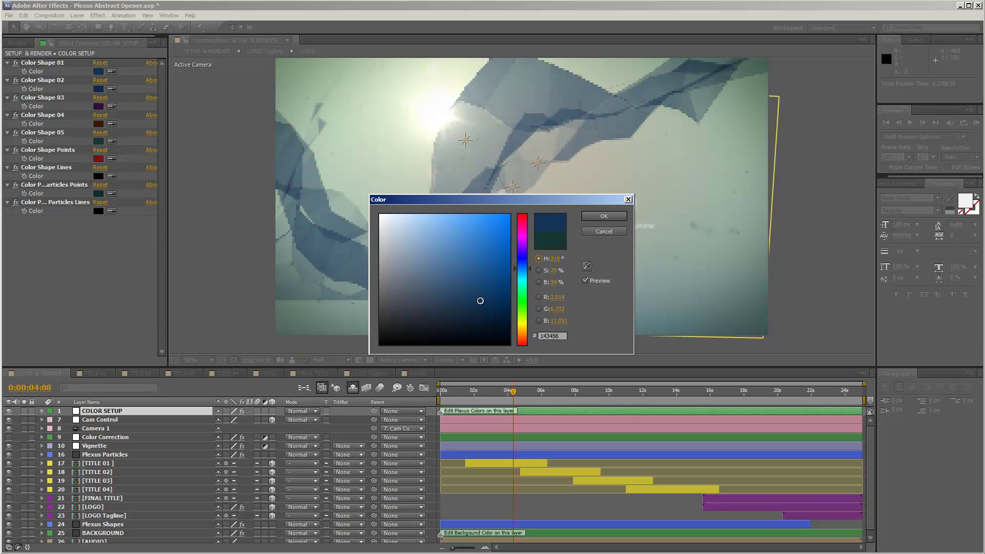
click(604, 216)
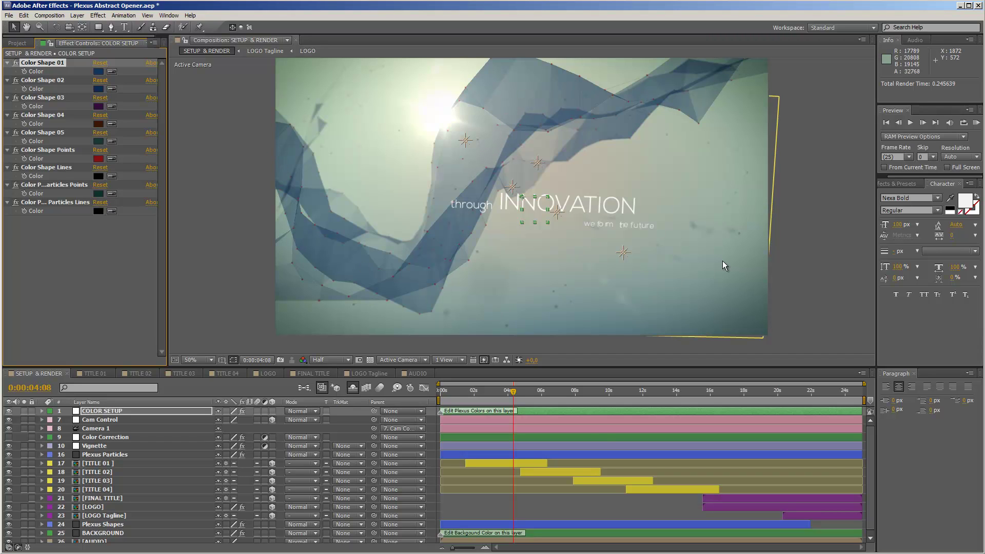
Step: Step through the shapes up to 0:00:18:03 and display that frame at 100% magnification in Full resolution
click(561, 391)
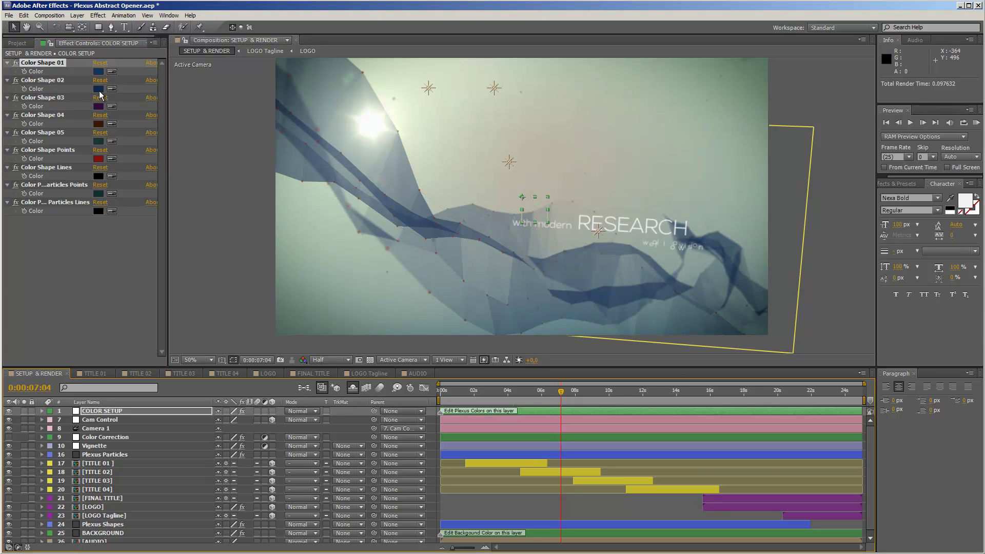
click(614, 392)
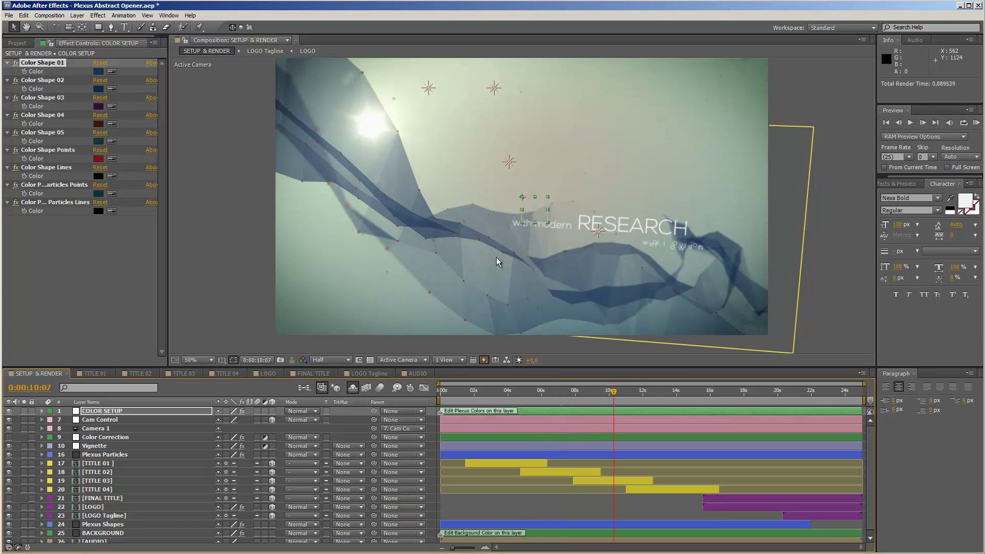
click(663, 392)
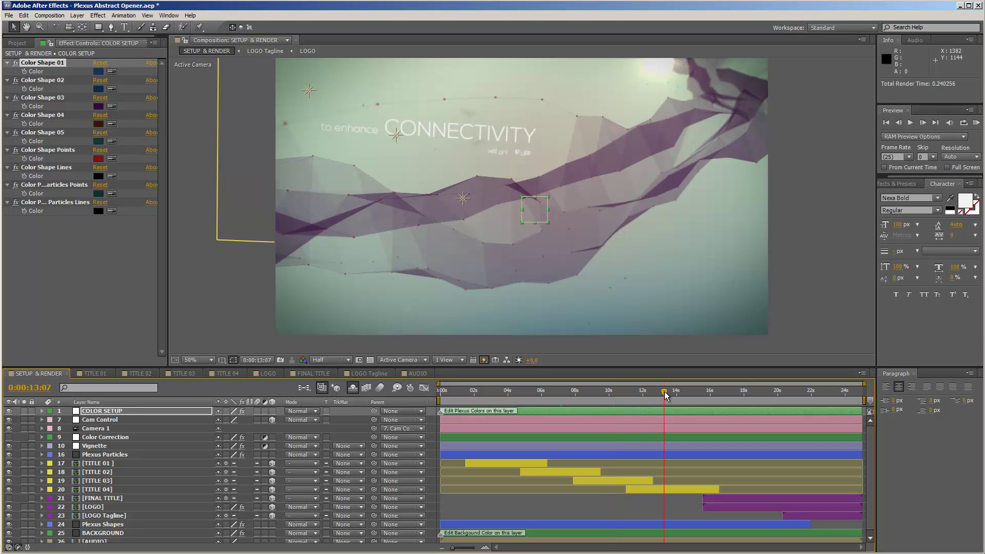
click(746, 392)
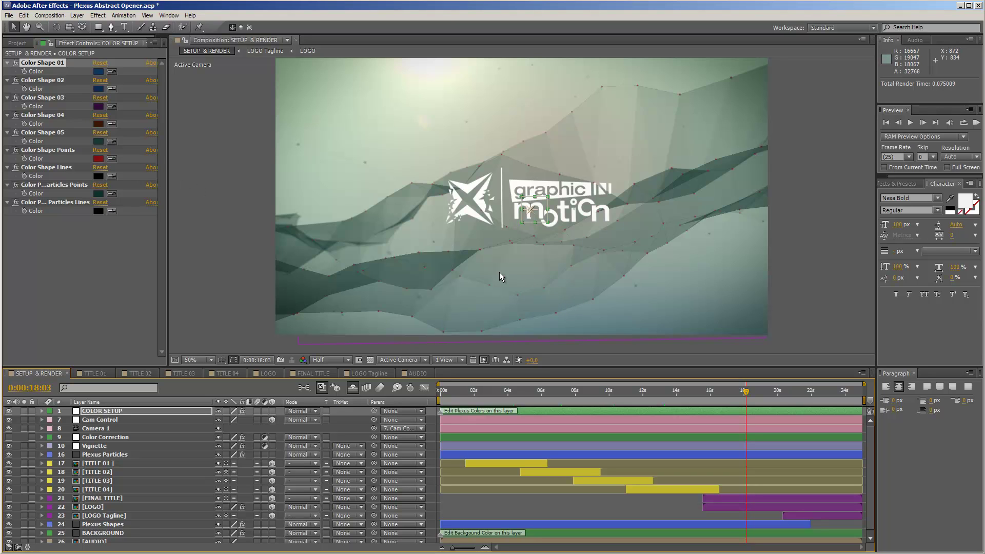
key(.)
click(329, 360)
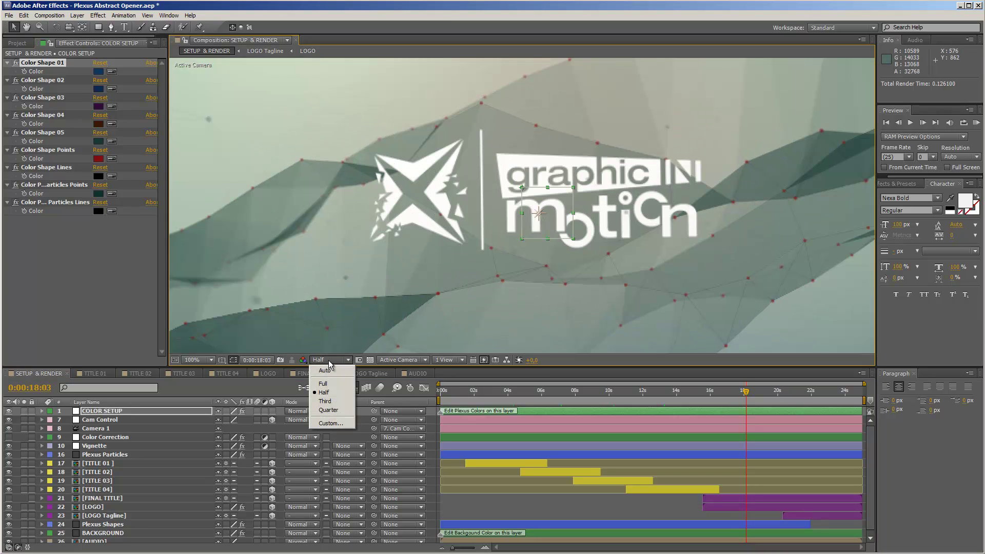
click(323, 384)
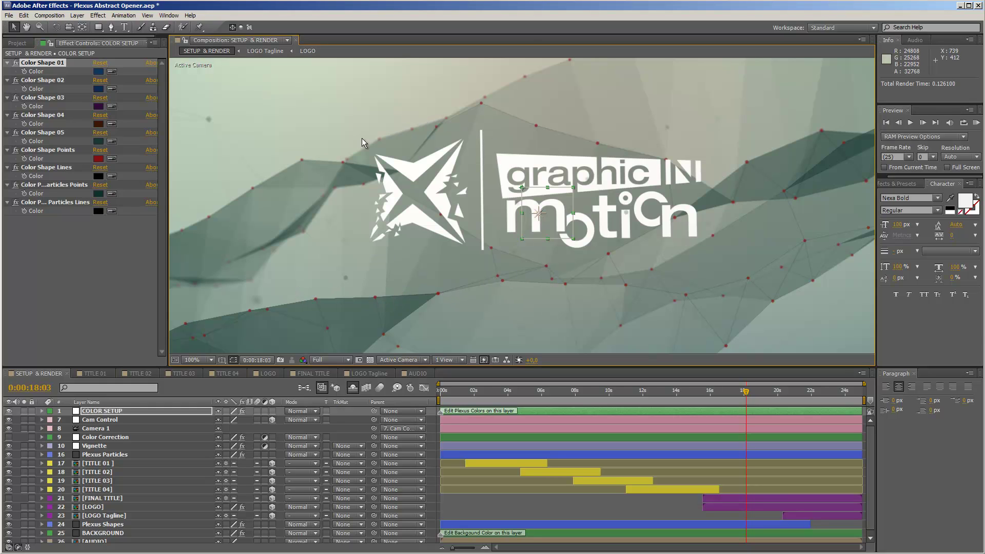
Step: Try dark gray 312C2C as the Color Shape Points color and undo the change
click(32, 152)
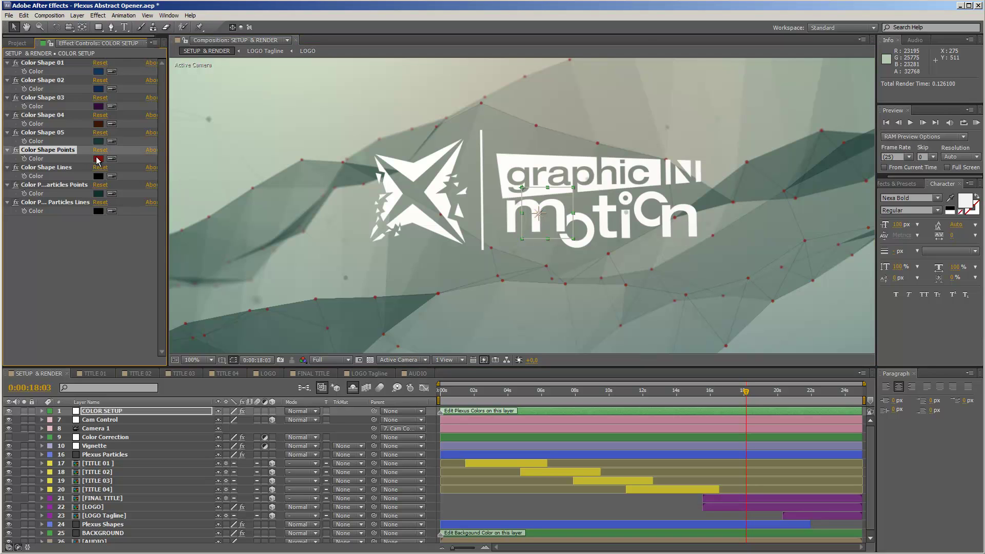
click(98, 160)
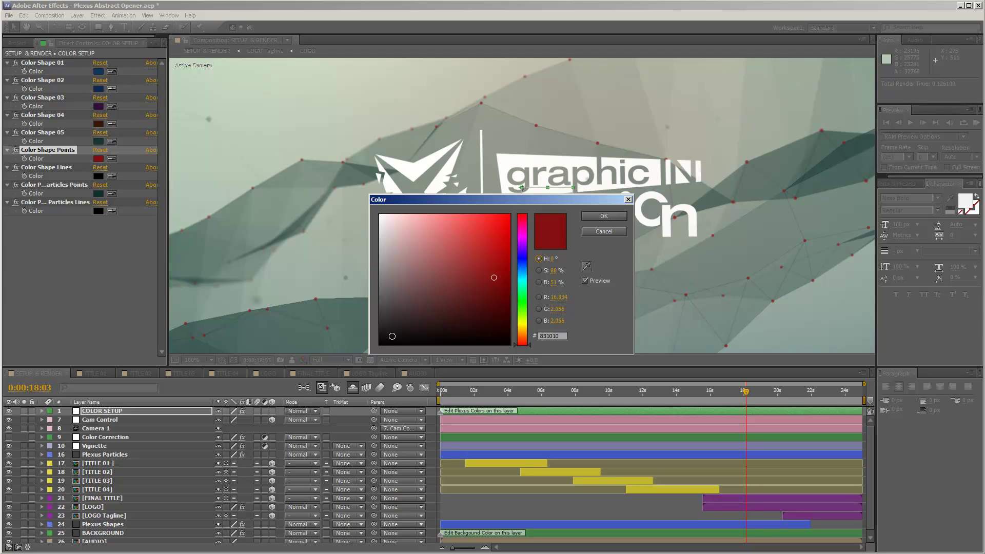
click(393, 321)
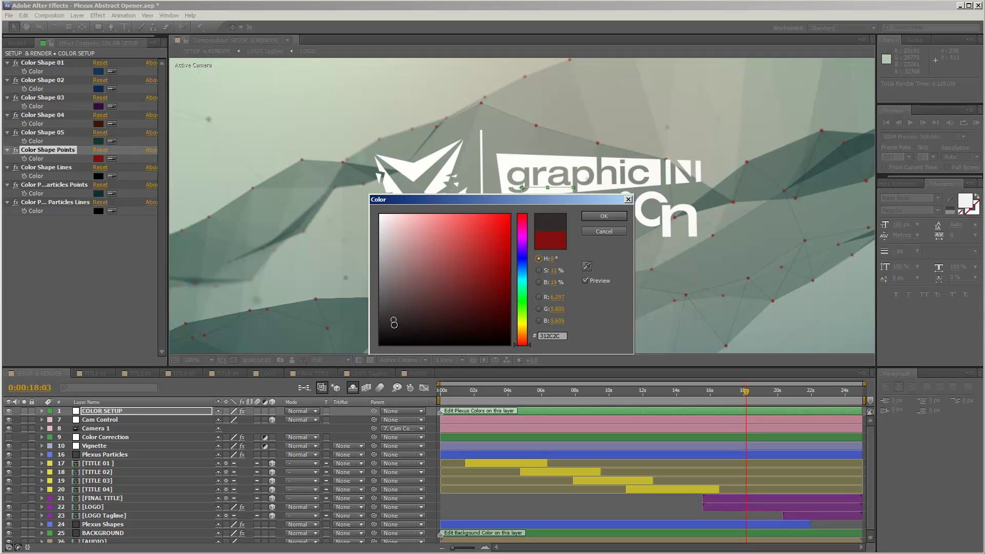
click(603, 216)
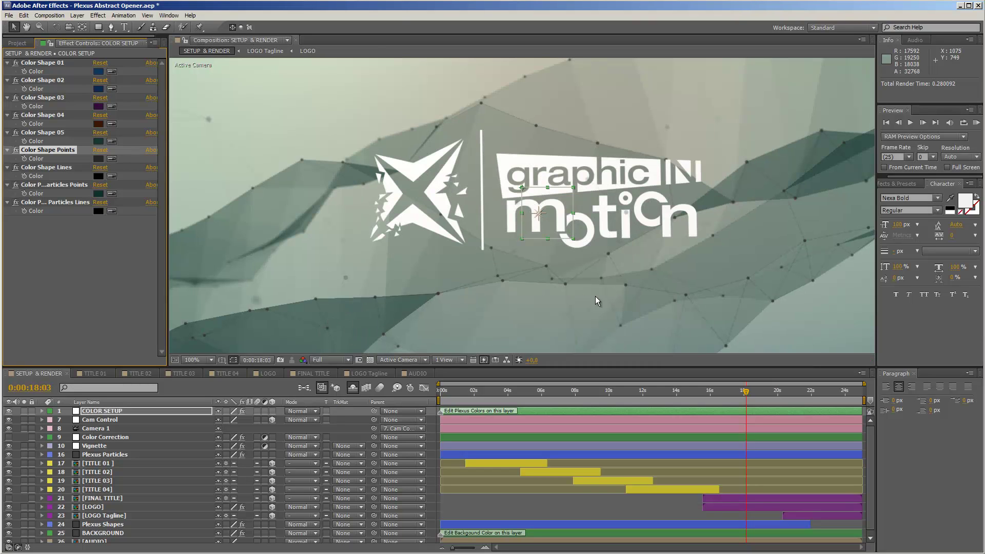
key(ctrl+z)
Step: Try dark red 660707 as the Color Shape Lines color and check it at an earlier time, such as 0:00:13:12
click(37, 169)
click(97, 178)
click(501, 292)
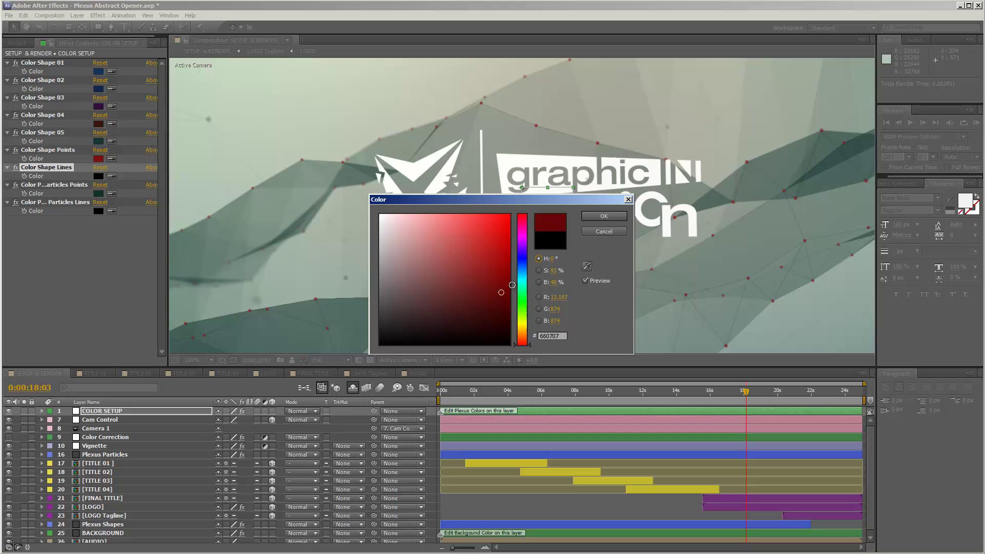
click(604, 216)
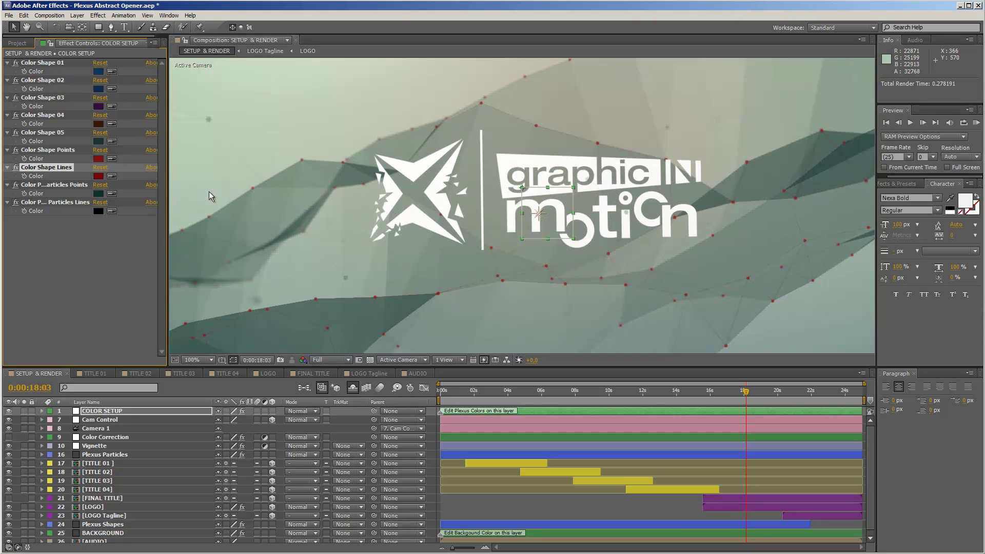
click(667, 392)
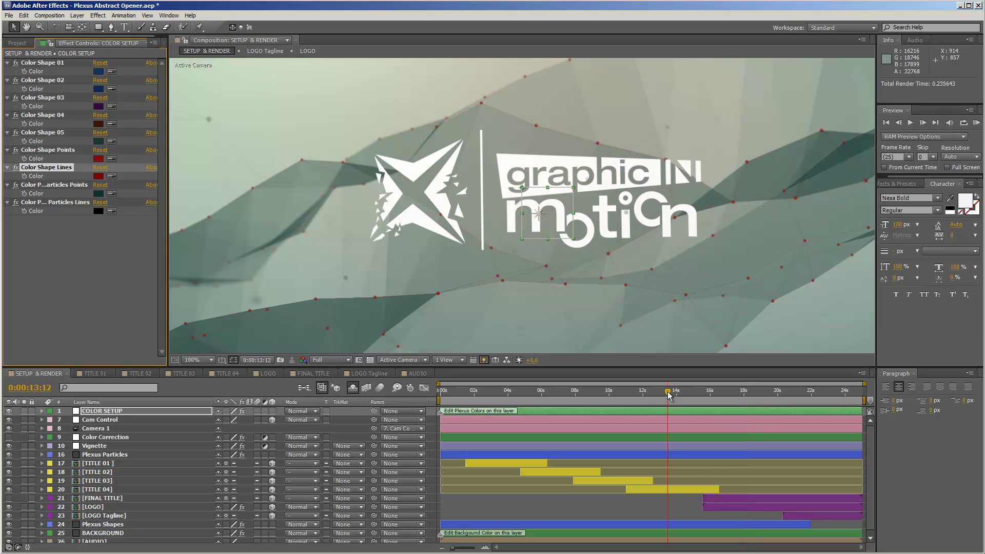
click(607, 393)
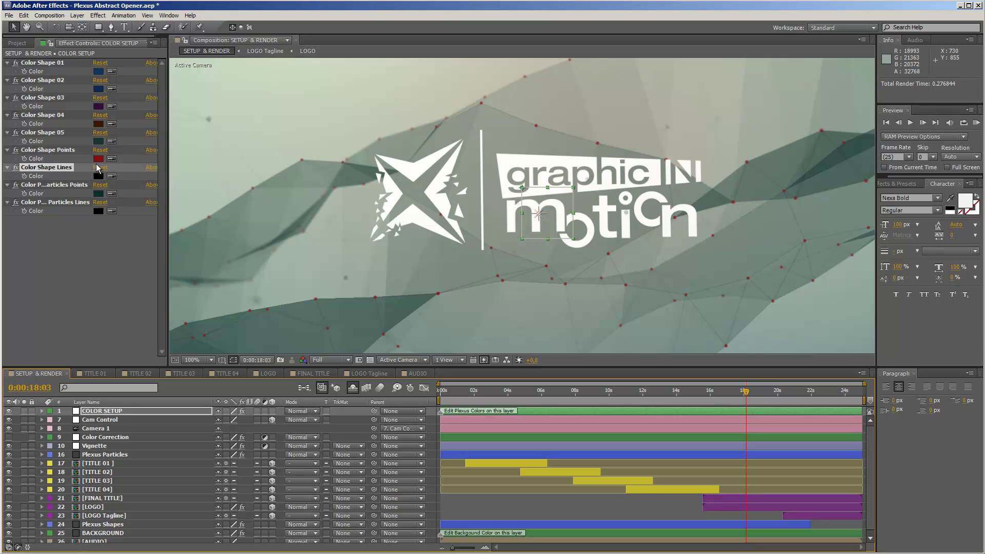
Step: Select Color Plexus Particles Points, widen the effect controls area to show full effect names, and move the current time to 0:00:04:11
click(75, 185)
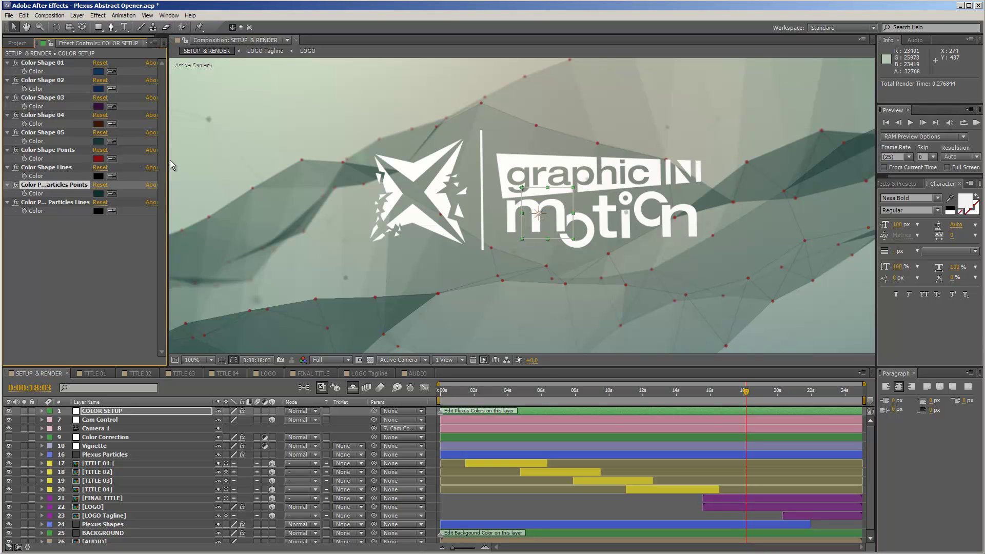
drag(167, 160, 205, 158)
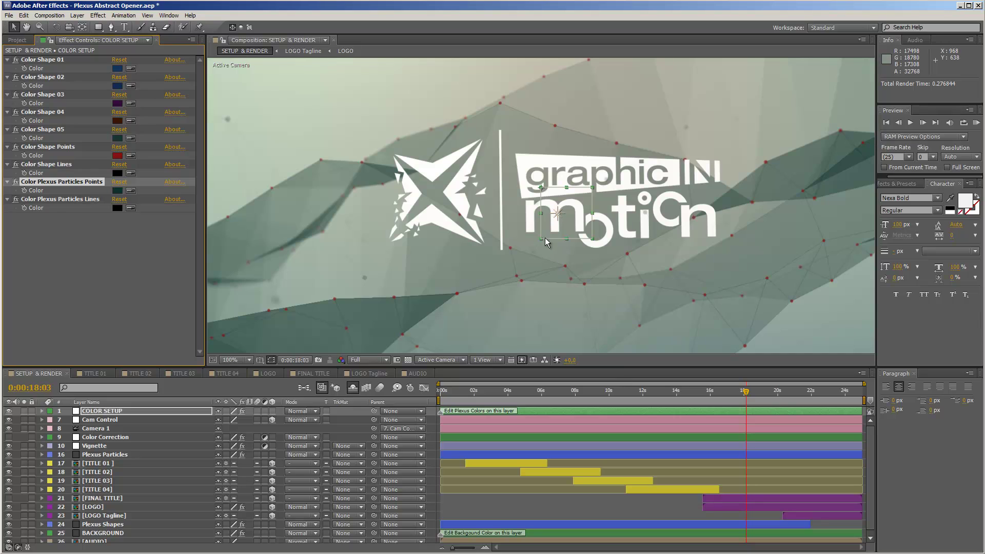
key(comma)
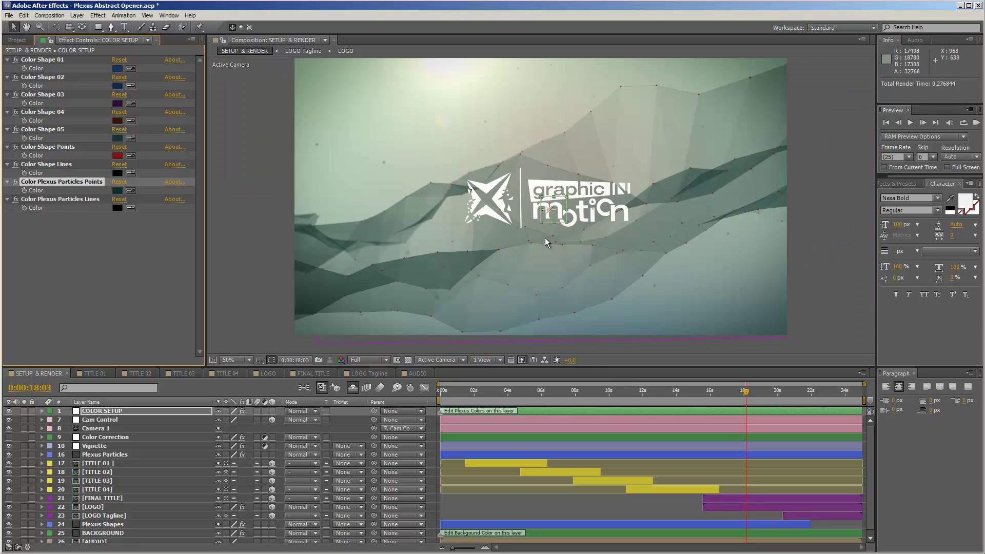
click(505, 395)
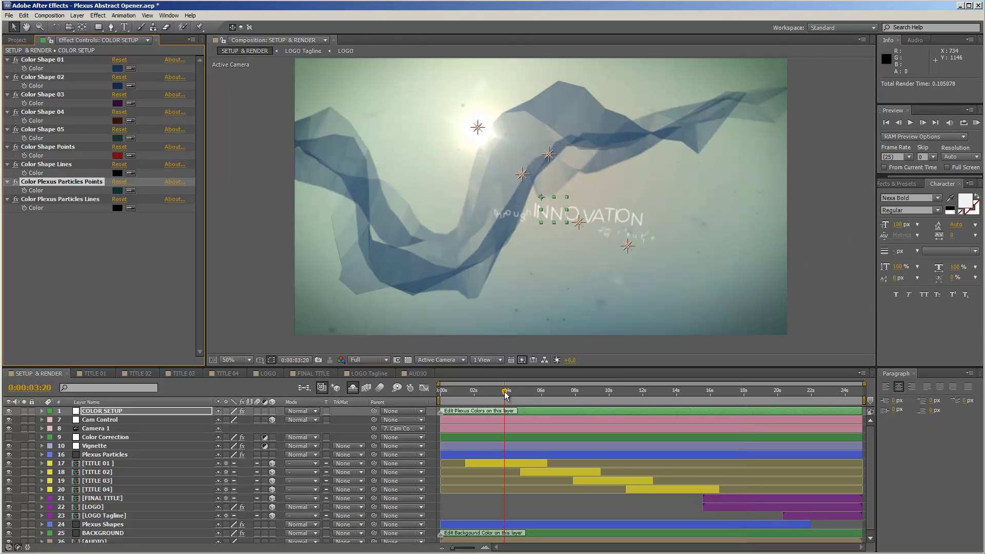
click(516, 395)
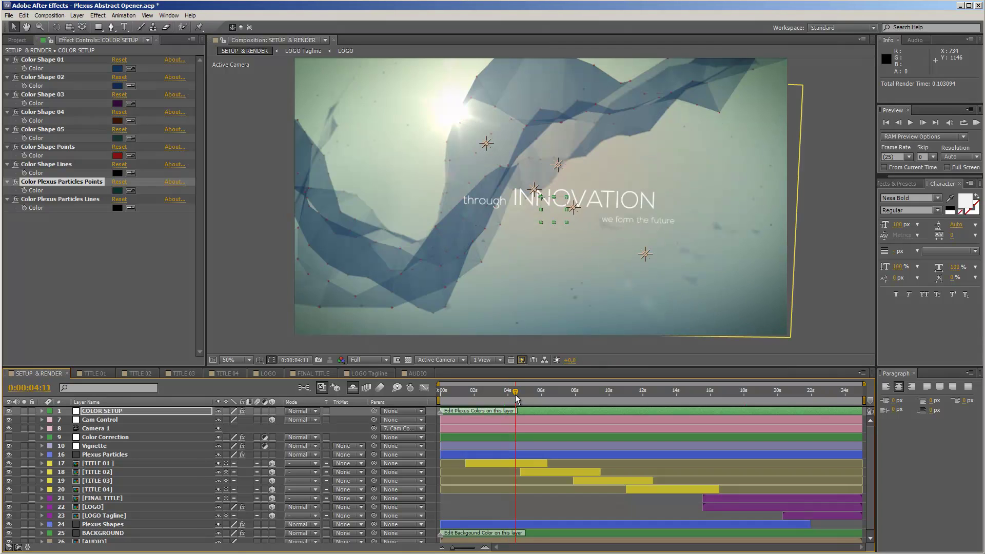
Step: Try coloring Color Plexus Particles Points with the red sampled from the Color Shape Points swatch, viewing the small particles at 100%
key(period)
key(space)
drag(669, 300, 566, 136)
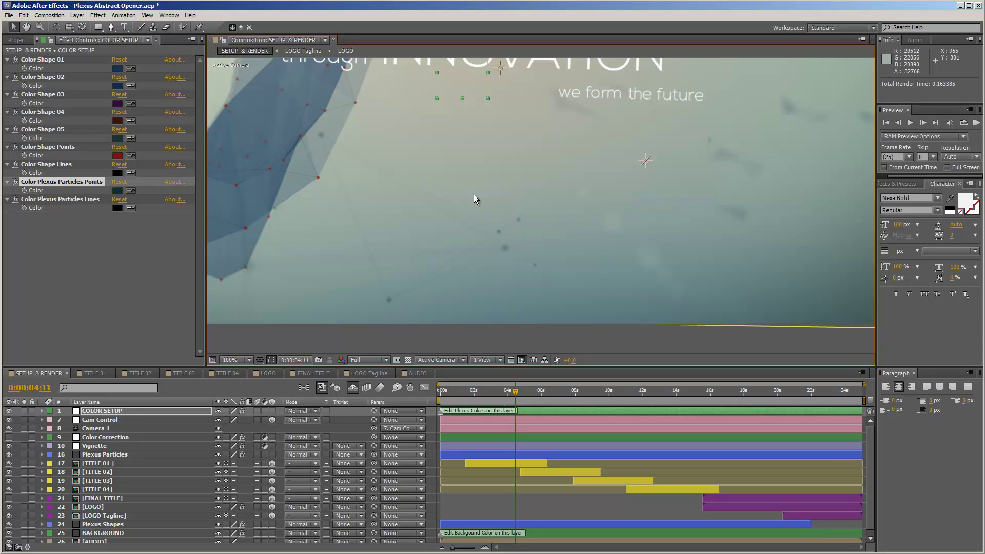
click(131, 191)
click(118, 158)
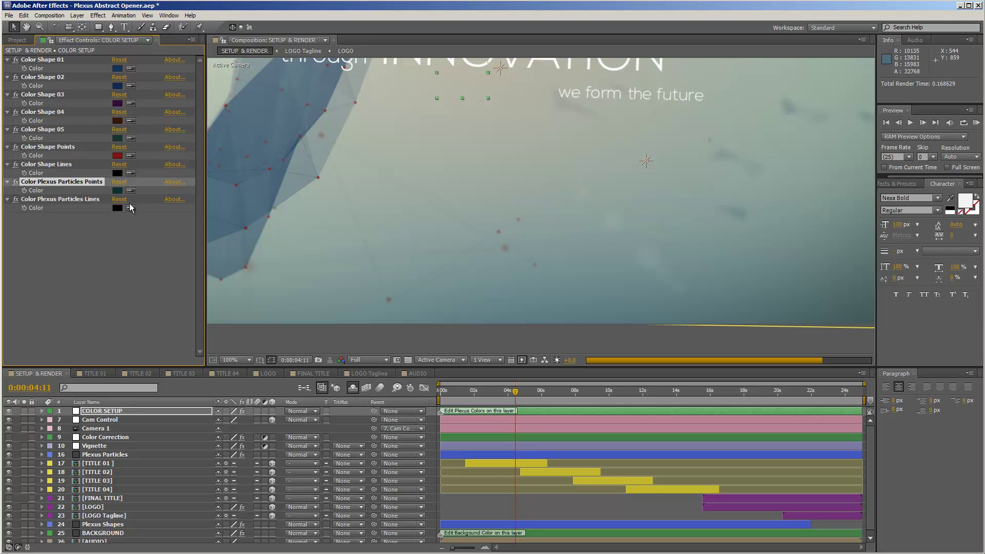
Step: Move the current time to 0:00:05:00 and show the 4-Color Gradient settings of the BACKGROUND layer
key(comma)
key(comma)
drag(504, 149, 538, 226)
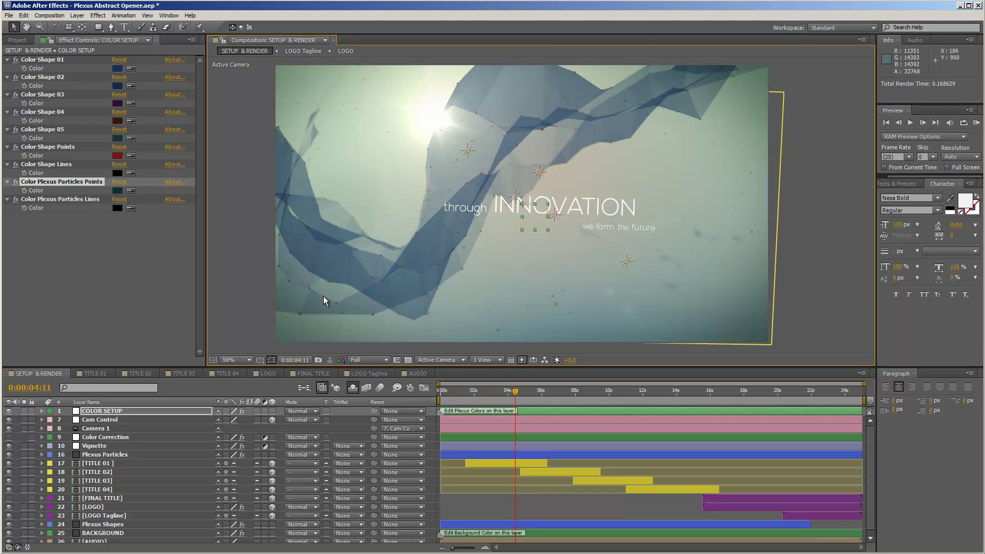
click(524, 392)
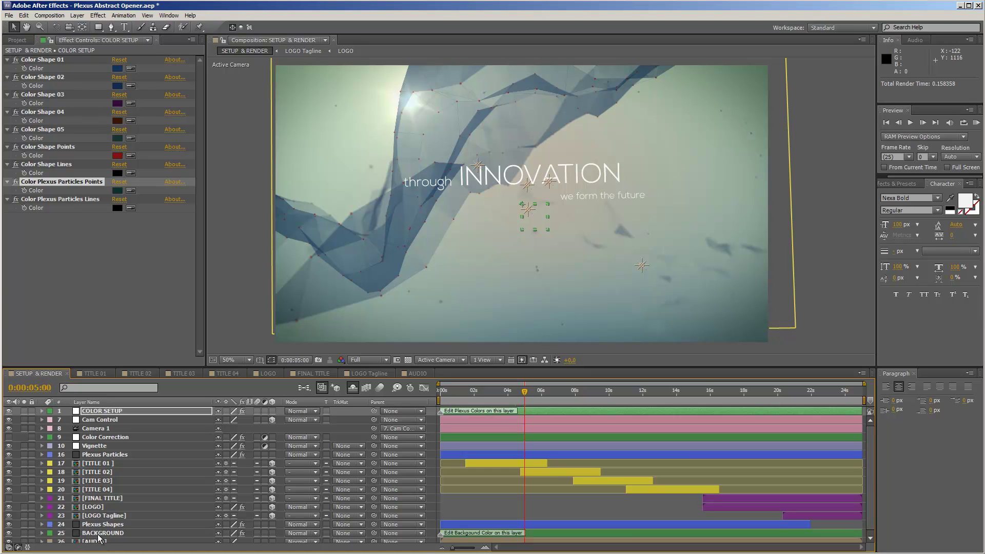
click(51, 534)
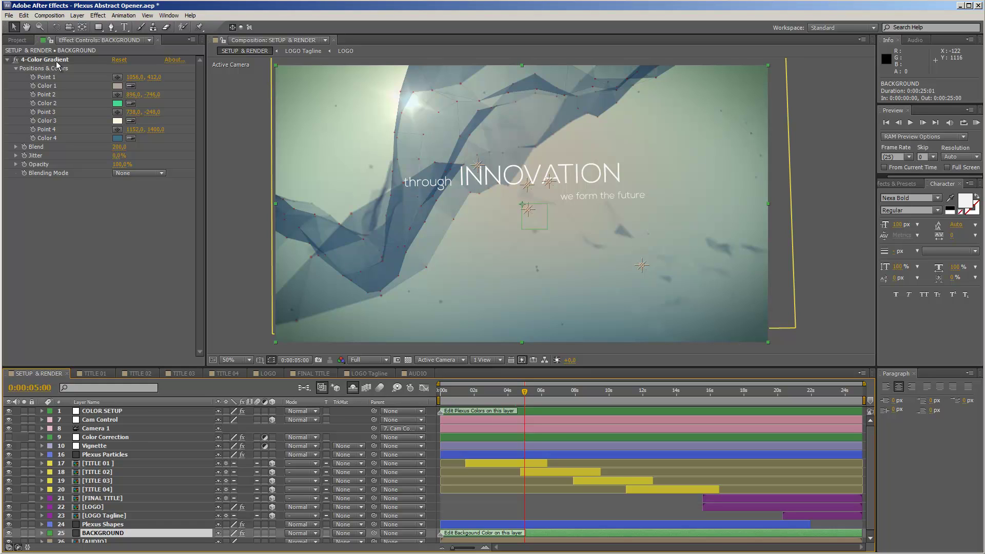
Step: Lower the preview resolution to Half and solo the BACKGROUND layer
key(comma)
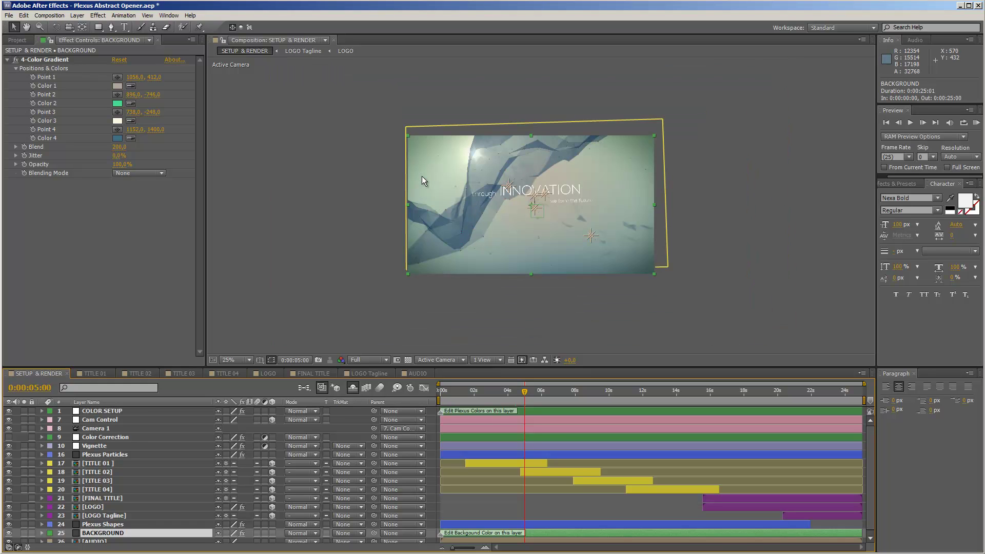
click(362, 359)
click(358, 392)
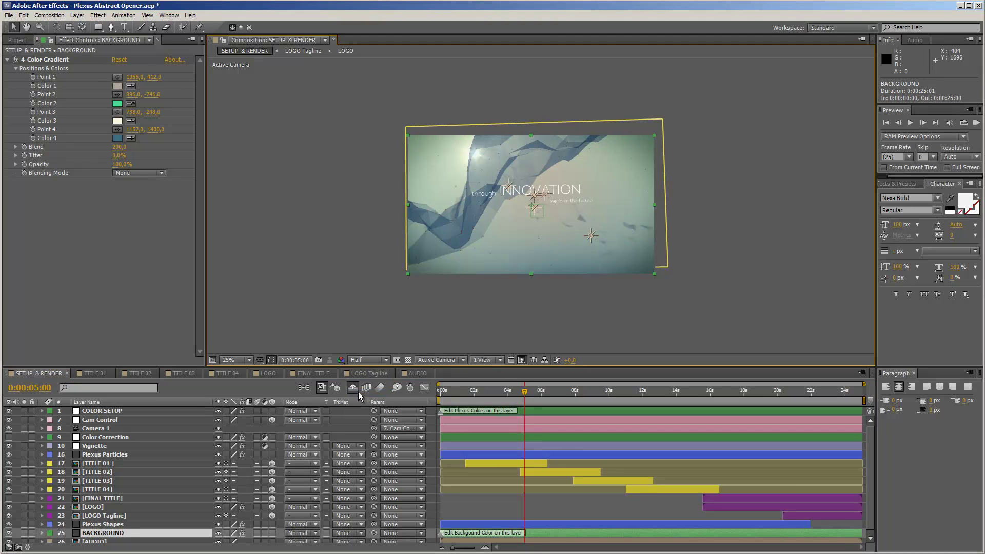
click(24, 533)
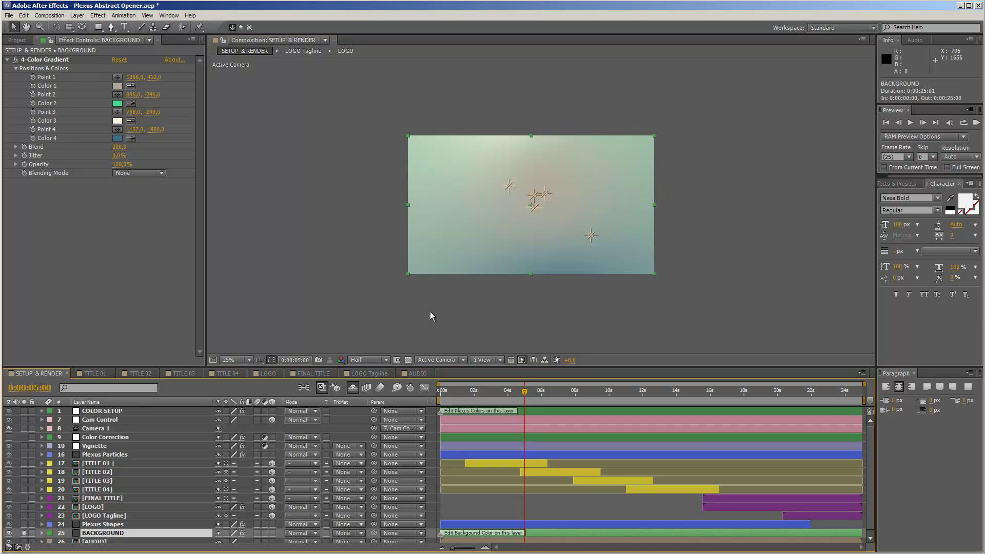
key(period)
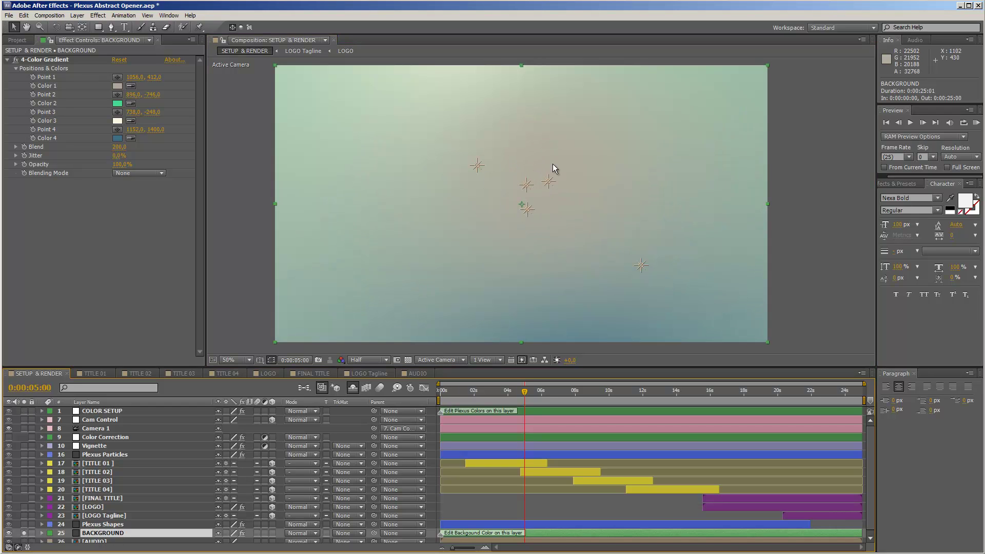
Step: Select the 4-Color Gradient effect to show its control points and try moving the point above the frame
click(231, 201)
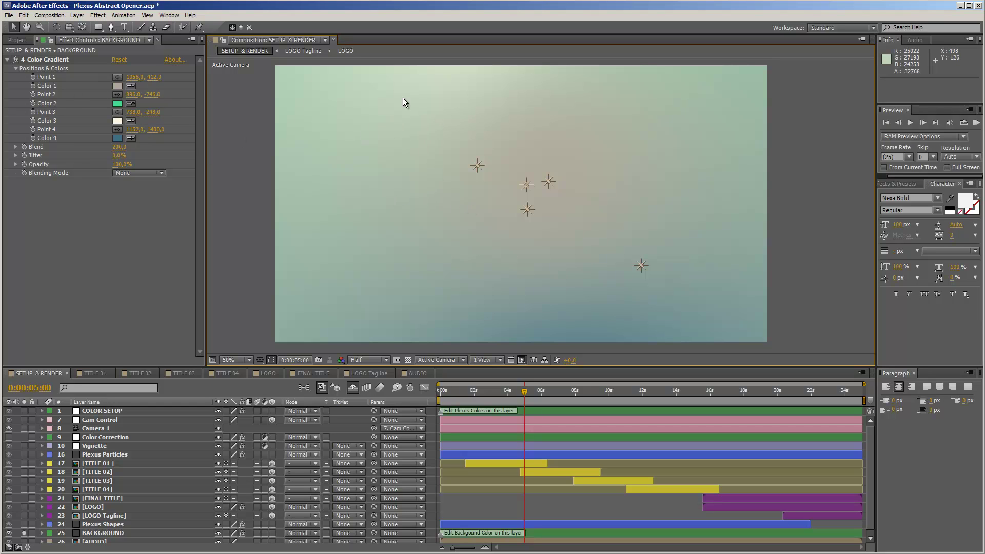
key(comma)
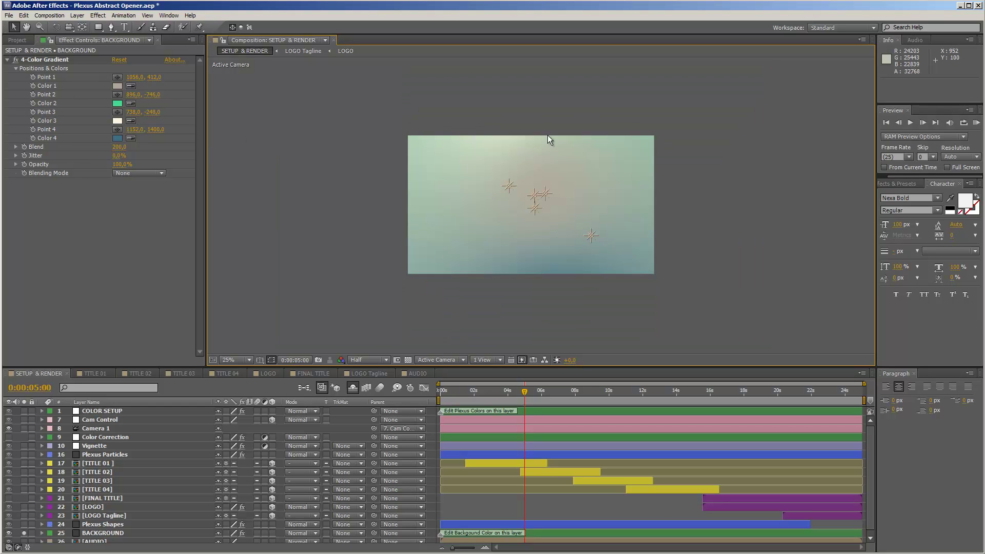
click(57, 62)
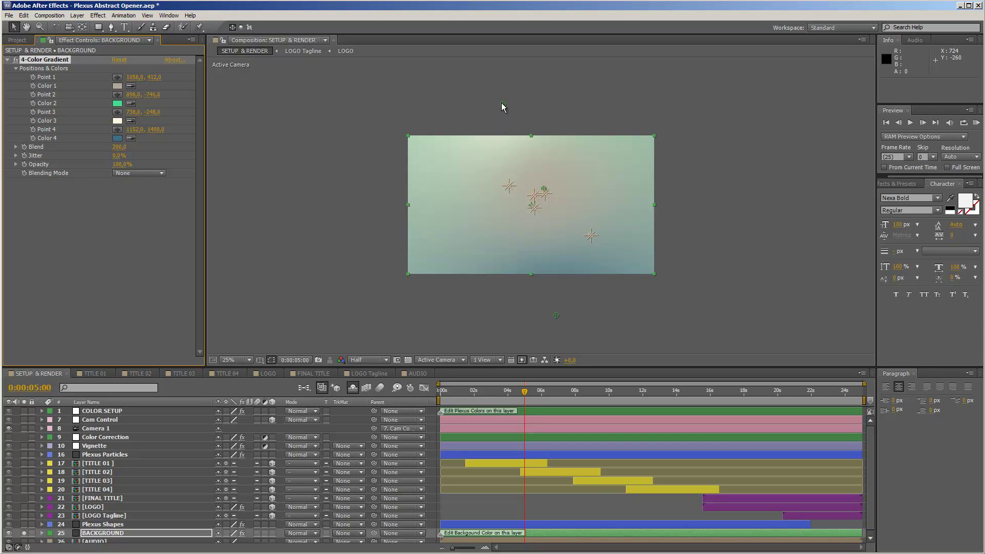
mouse_move(502, 102)
mouse_down()
mouse_move(479, 128)
mouse_move(491, 153)
mouse_move(567, 162)
mouse_move(586, 204)
mouse_move(466, 194)
mouse_move(454, 213)
mouse_move(439, 162)
mouse_move(498, 128)
mouse_move(427, 179)
mouse_move(437, 192)
mouse_move(509, 118)
mouse_move(475, 121)
mouse_move(503, 104)
mouse_up()
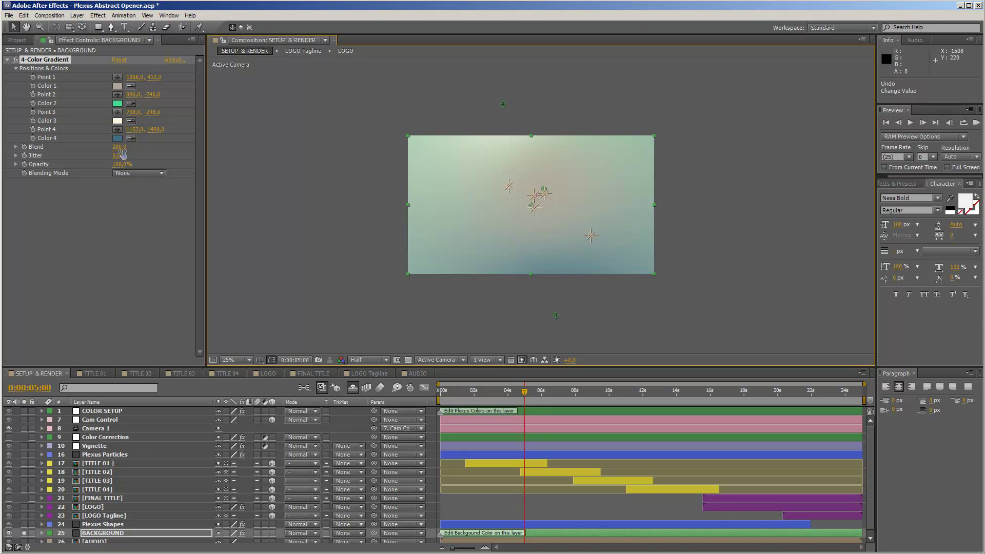
Step: Try darker blues for Color 4 of the BACKGROUND layer's 4-Color Gradient, and try moving its control point closer to the frame
click(118, 138)
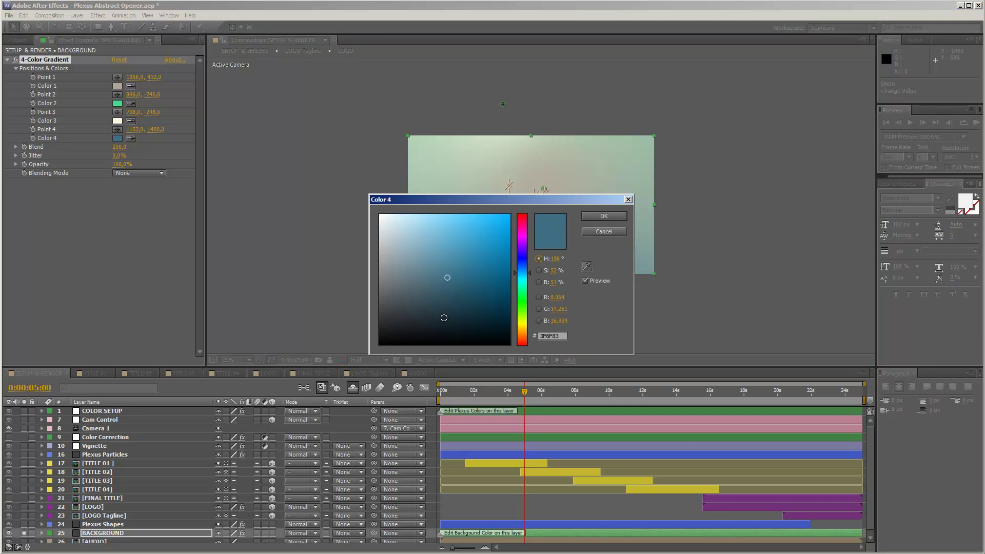
click(469, 311)
click(603, 216)
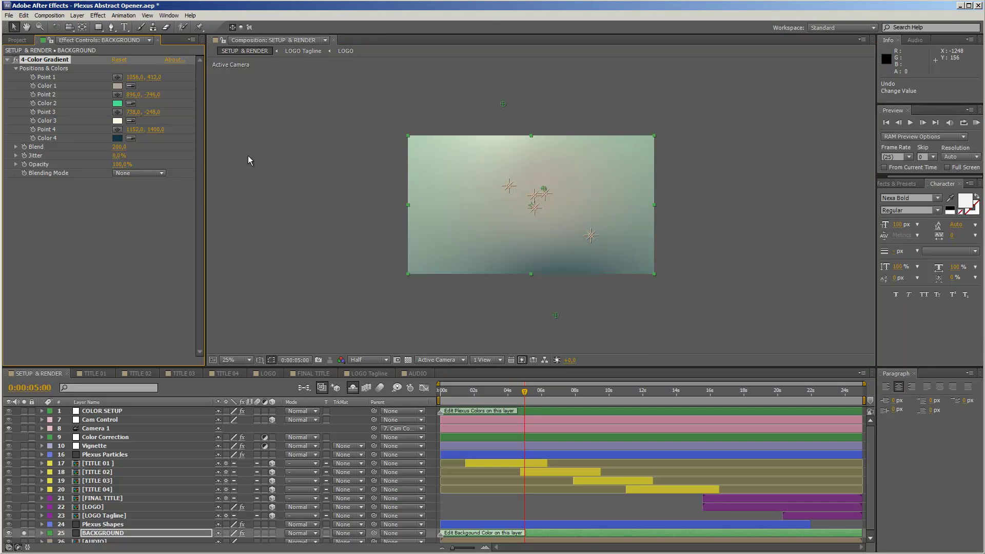
click(117, 138)
click(418, 303)
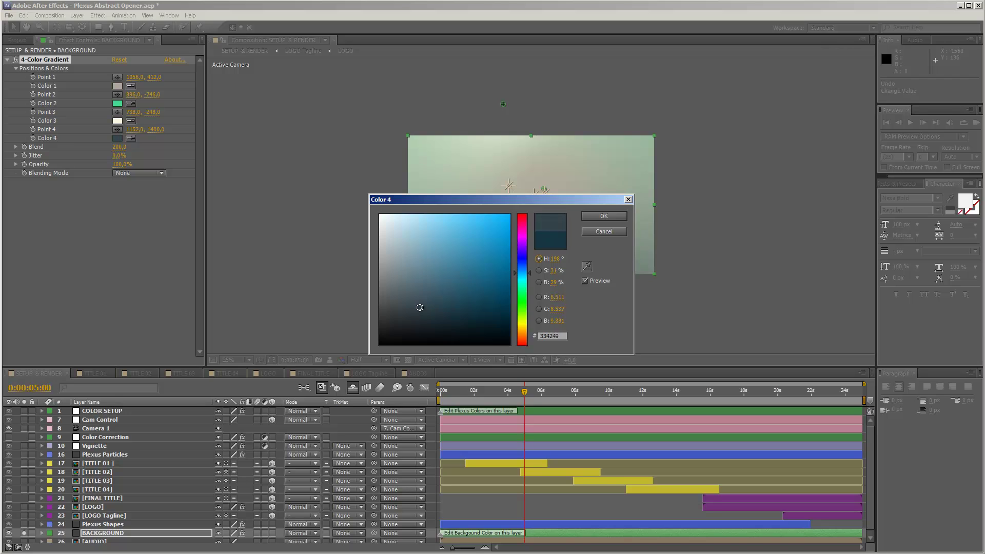
click(601, 216)
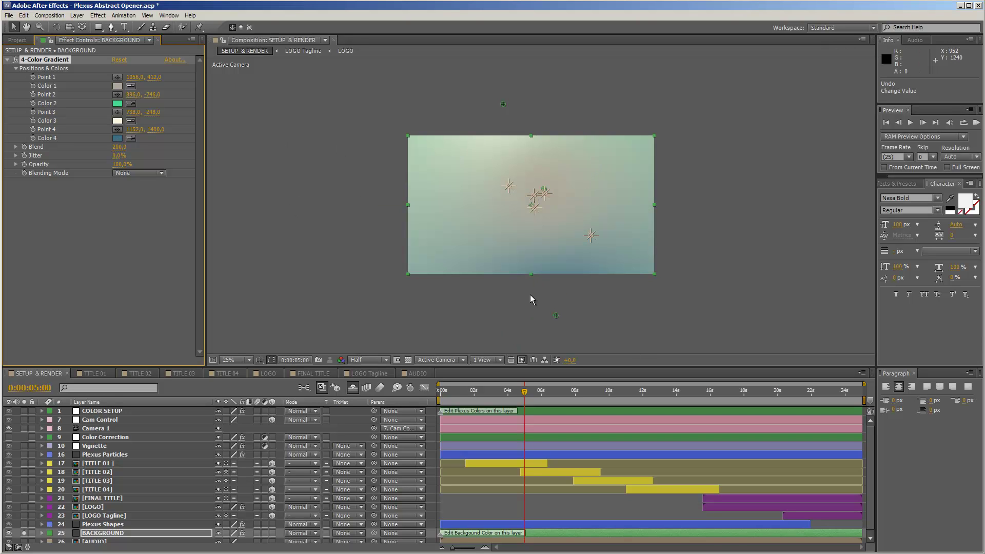
drag(556, 318, 598, 292)
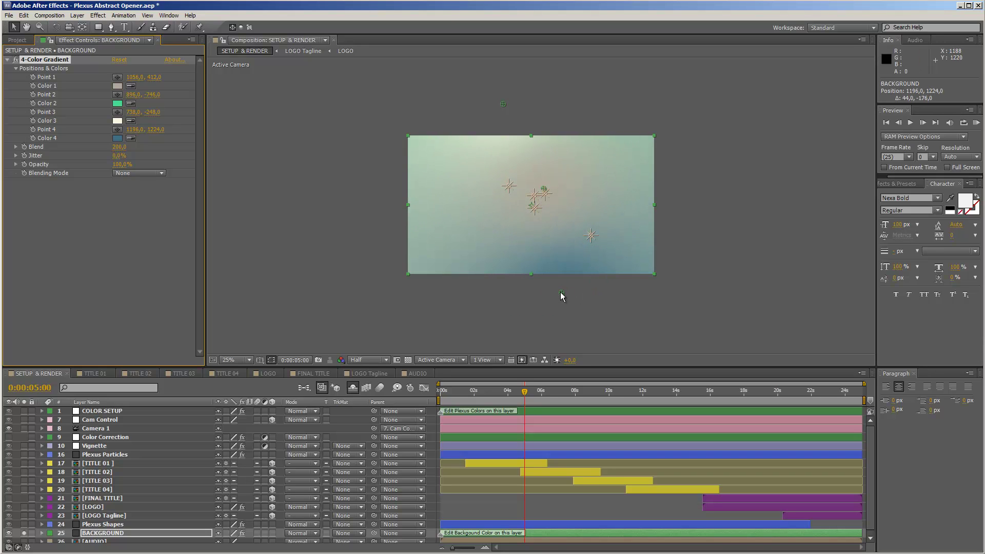
key(ctrl+z)
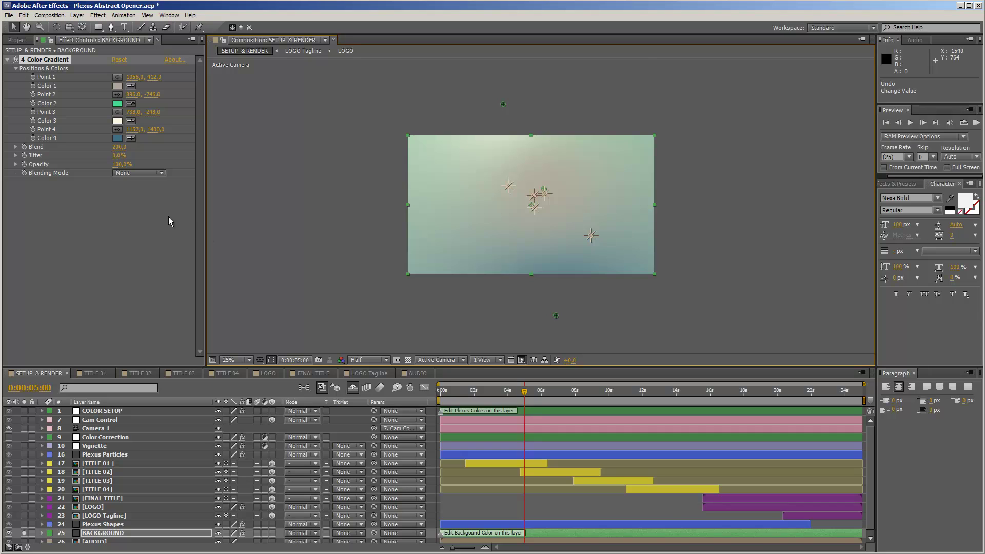
Step: Unsolo the BACKGROUND layer and turn on the visibility of the Color Correction layer
click(23, 533)
key(period)
key(period)
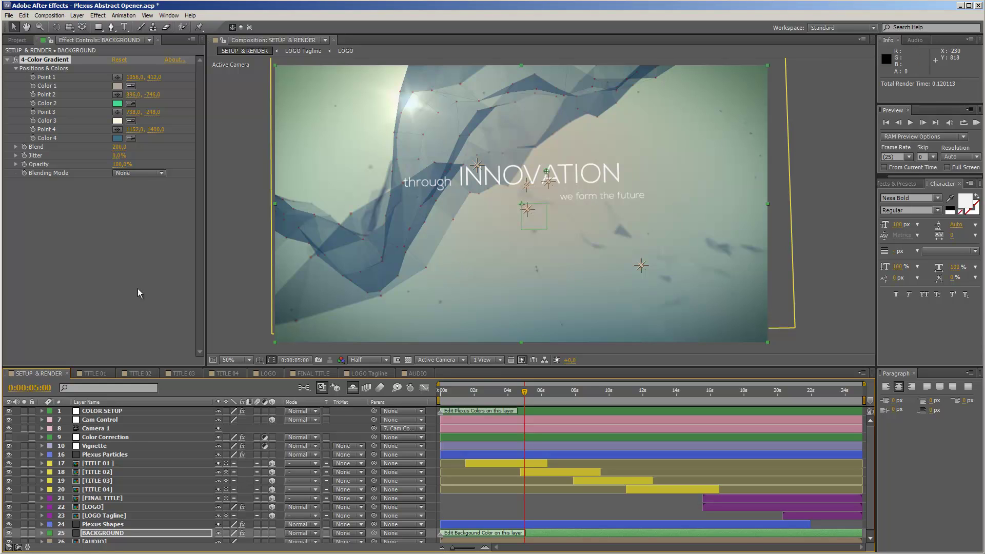
click(94, 437)
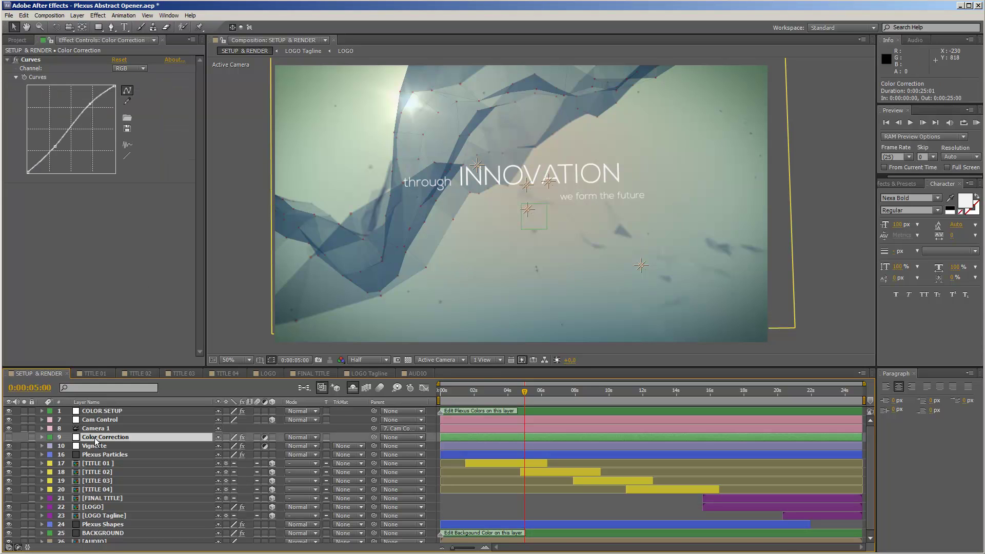
click(9, 437)
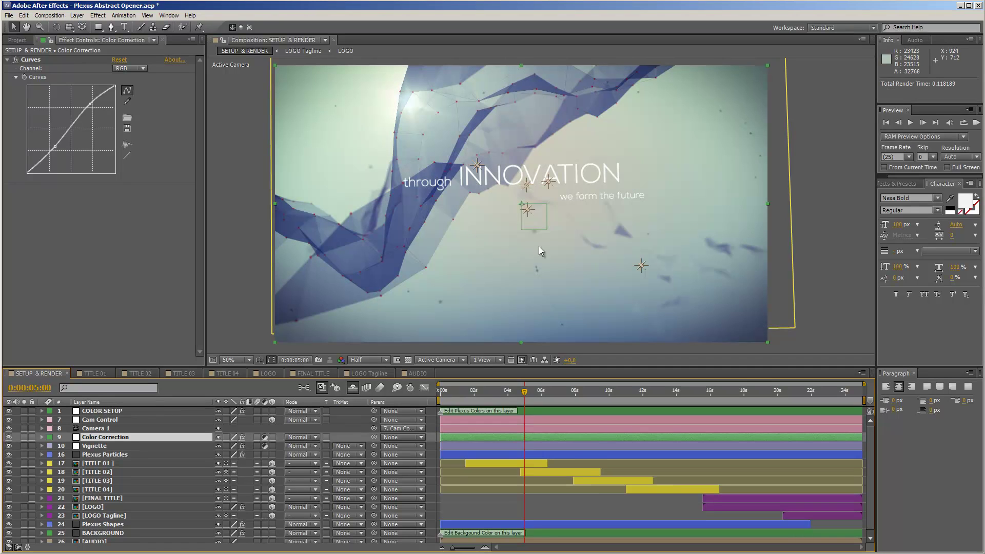
Step: Examine the color-corrected look at several times along the timeline, ending at 0:00:14:00
click(497, 393)
click(483, 392)
click(504, 393)
click(522, 393)
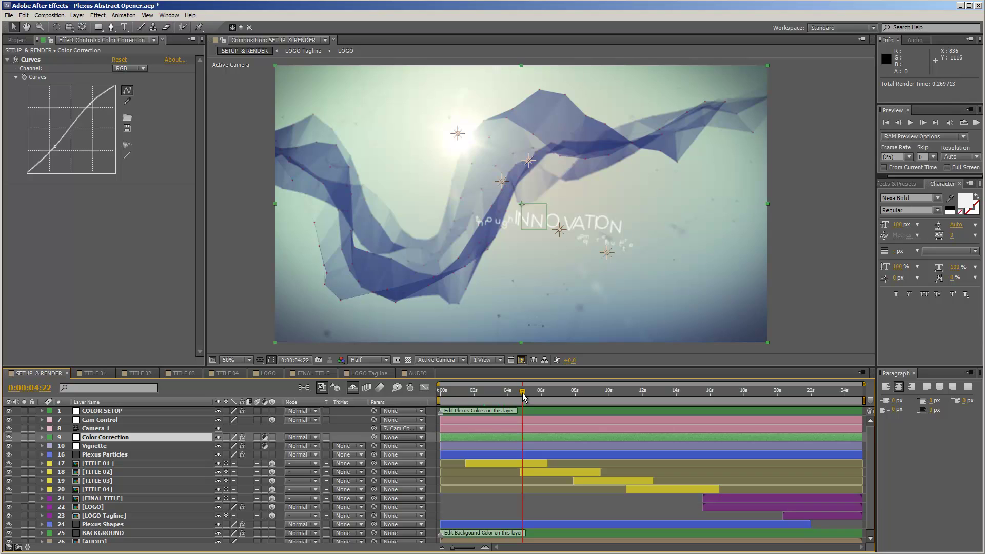
click(551, 393)
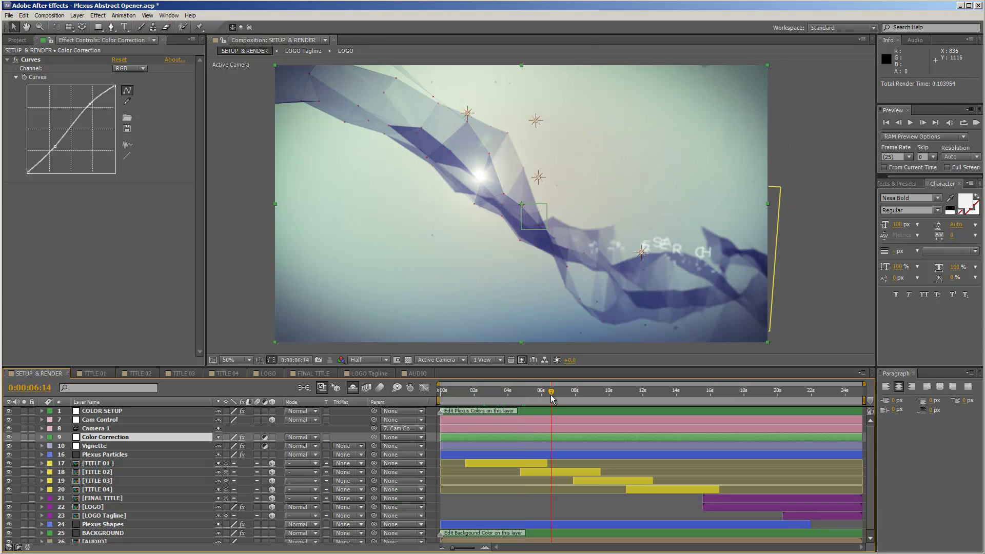
click(567, 393)
click(595, 393)
click(650, 393)
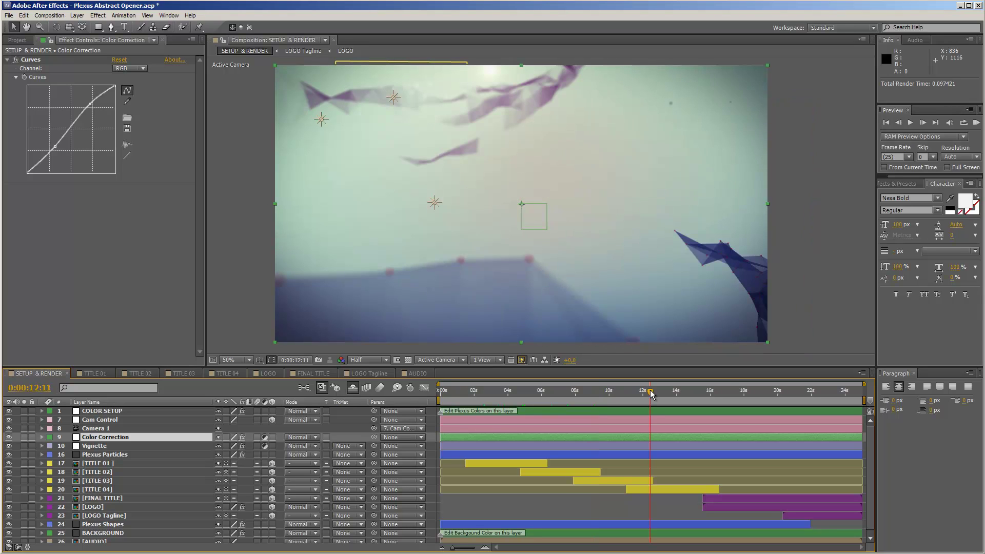
click(676, 393)
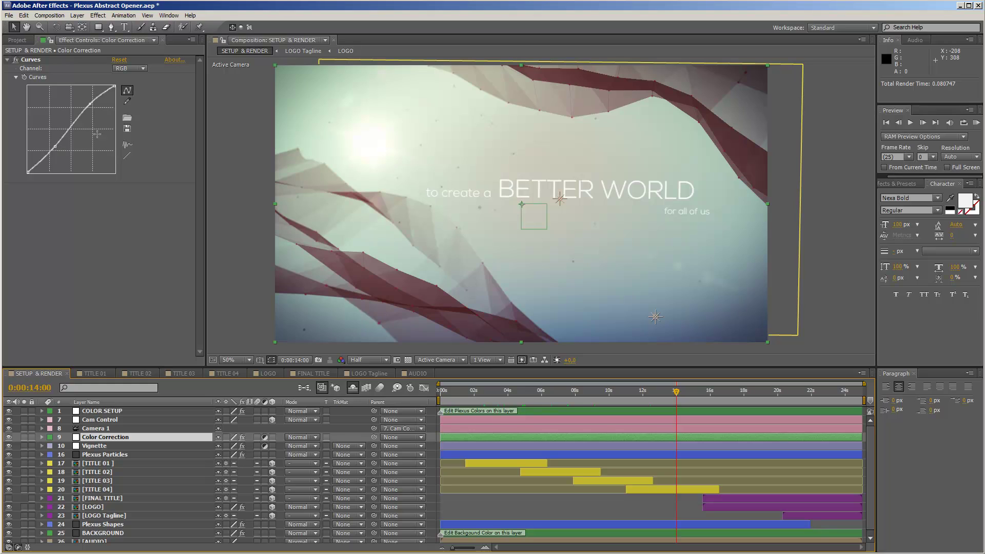
Step: Show the Red, Green and Blue channels of the Color Correction layer's Curves effect one after another
click(131, 69)
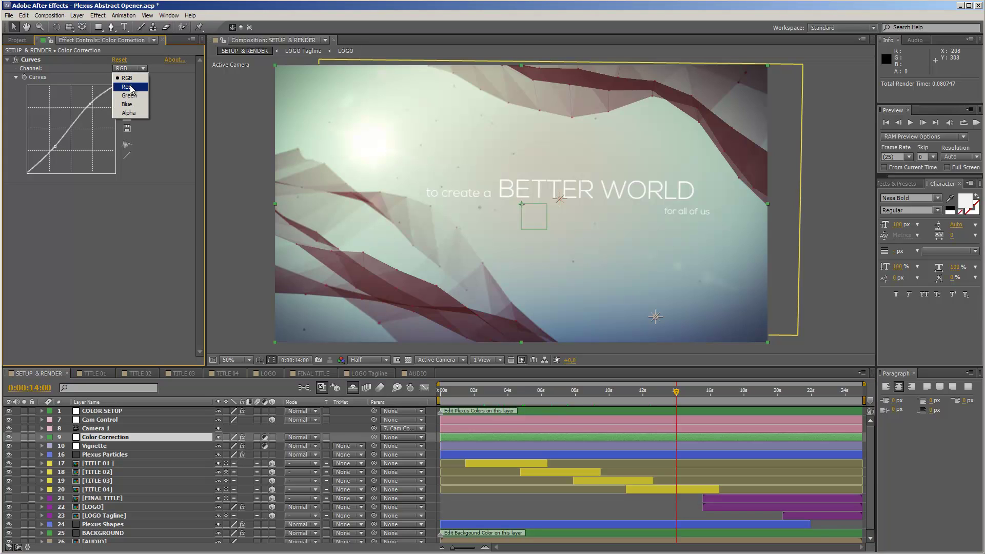
click(132, 88)
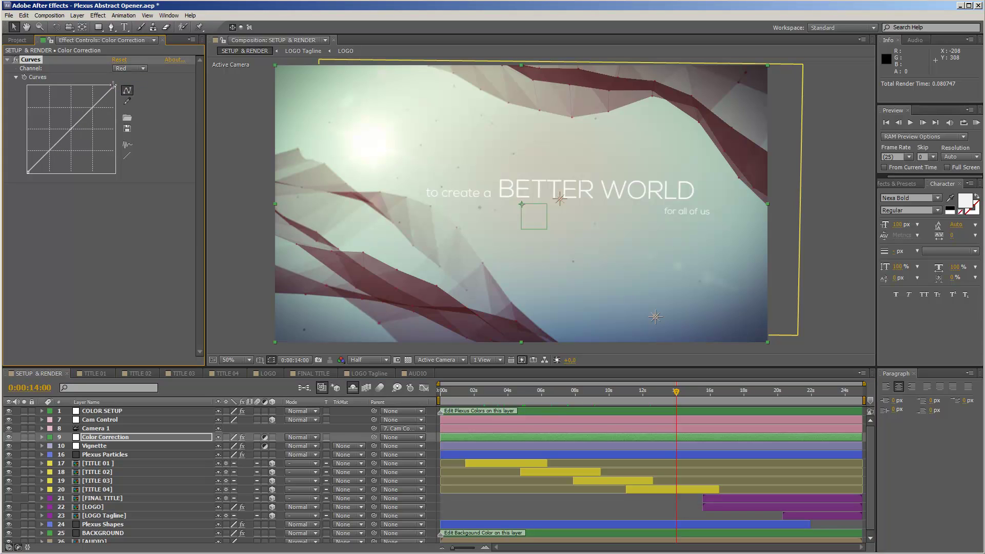
click(130, 69)
click(131, 97)
click(129, 69)
click(127, 104)
Step: Open the AUDIO composition and locate the command for importing a file as its soundtrack
click(417, 374)
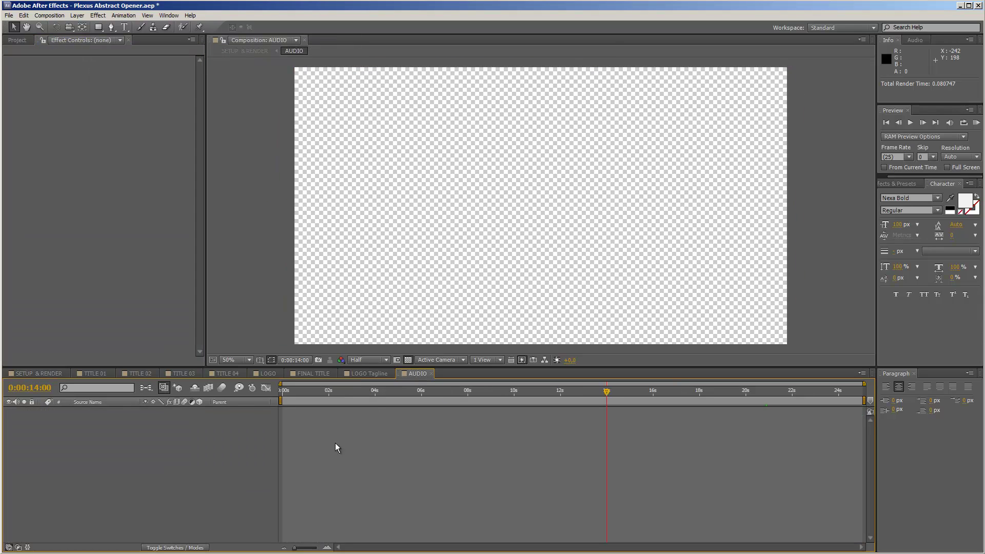
click(9, 16)
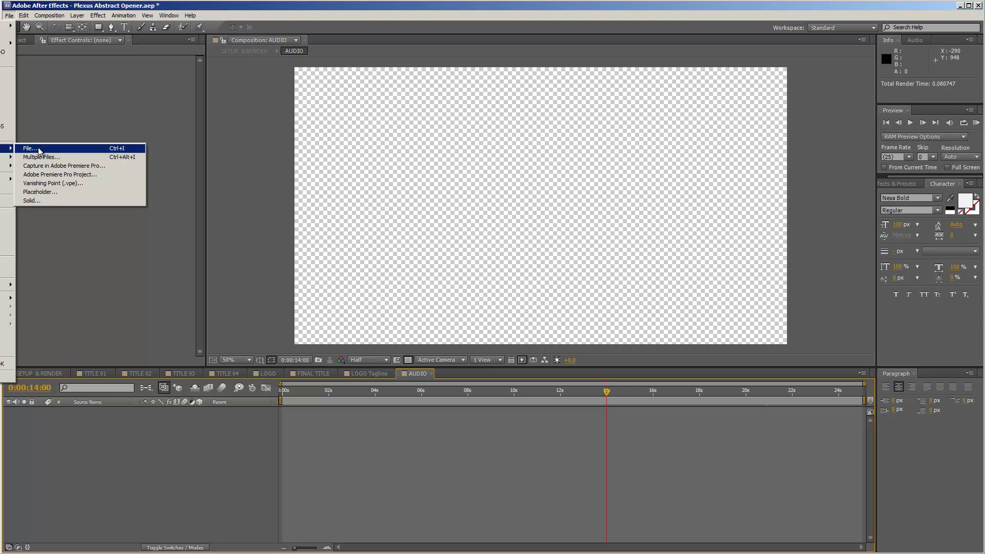
click(31, 148)
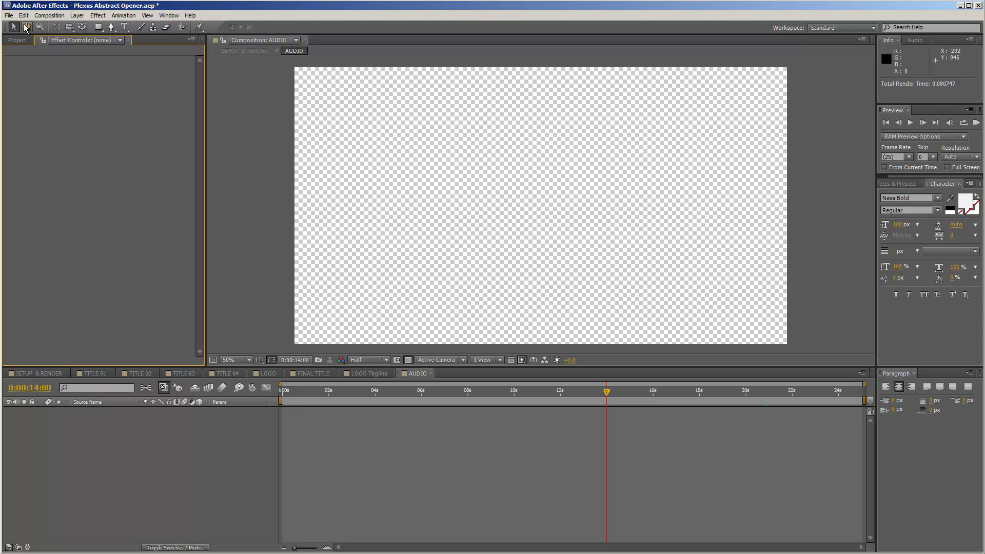
Step: Return to the SETUP & RENDER composition and view the audio and font shortcuts in the project's Links folder in Windows Explorer
click(50, 373)
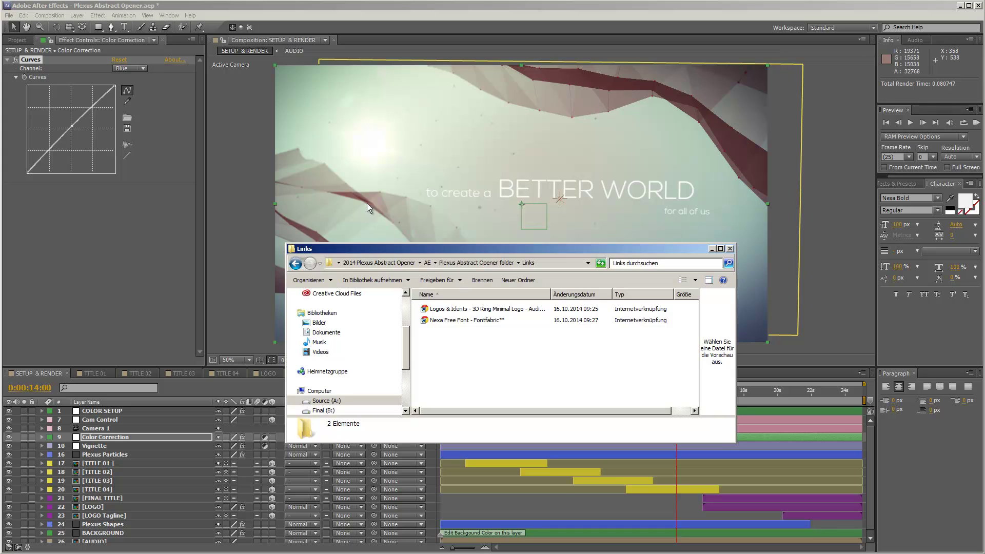
click(476, 263)
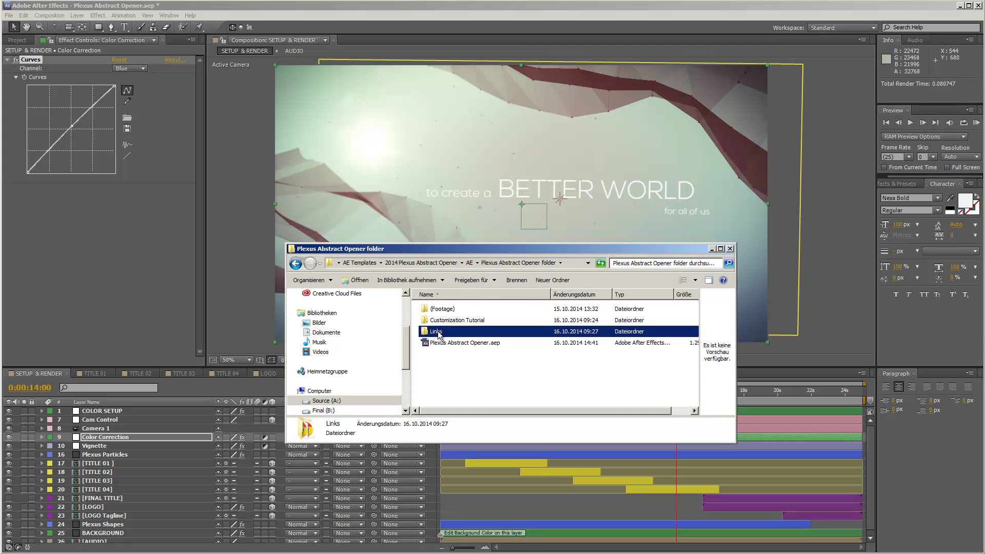
double_click(438, 333)
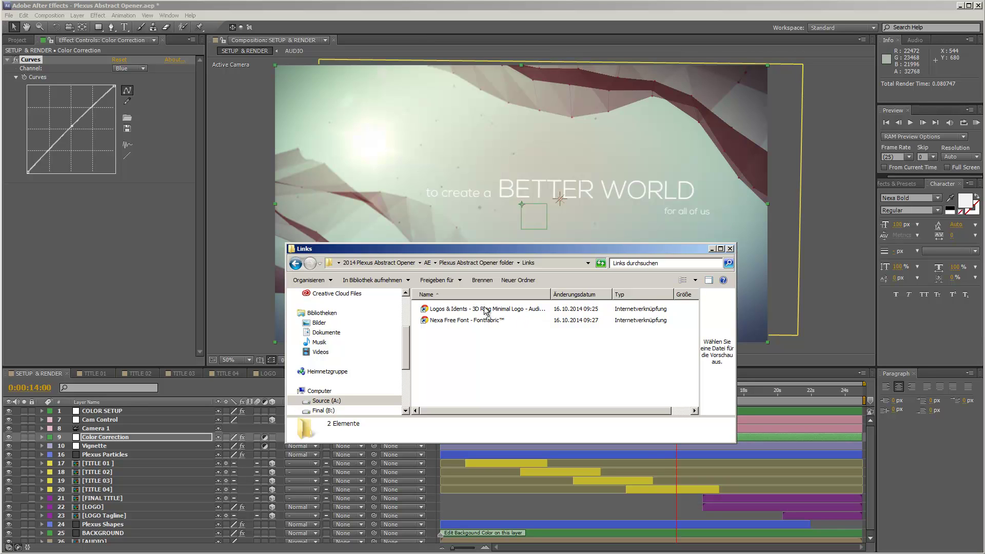
click(711, 249)
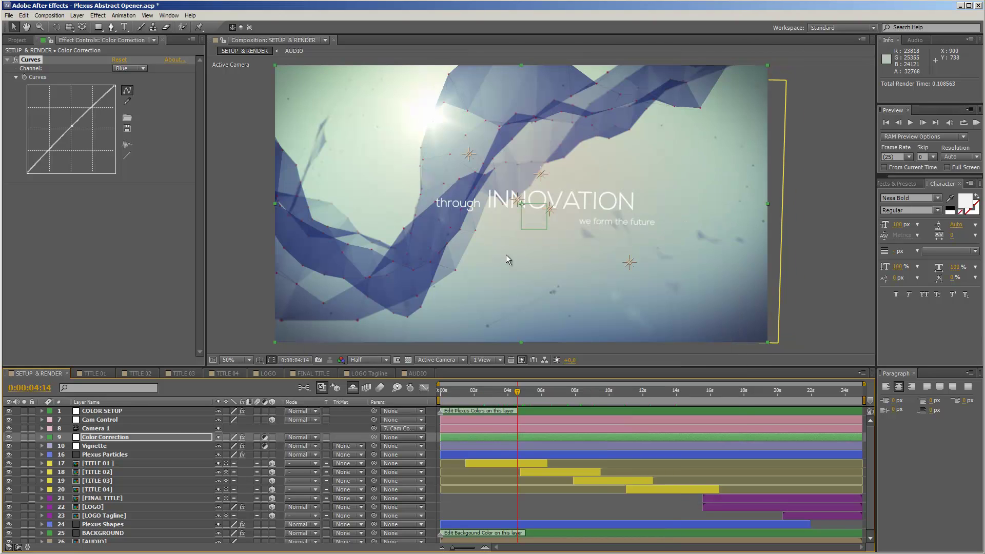